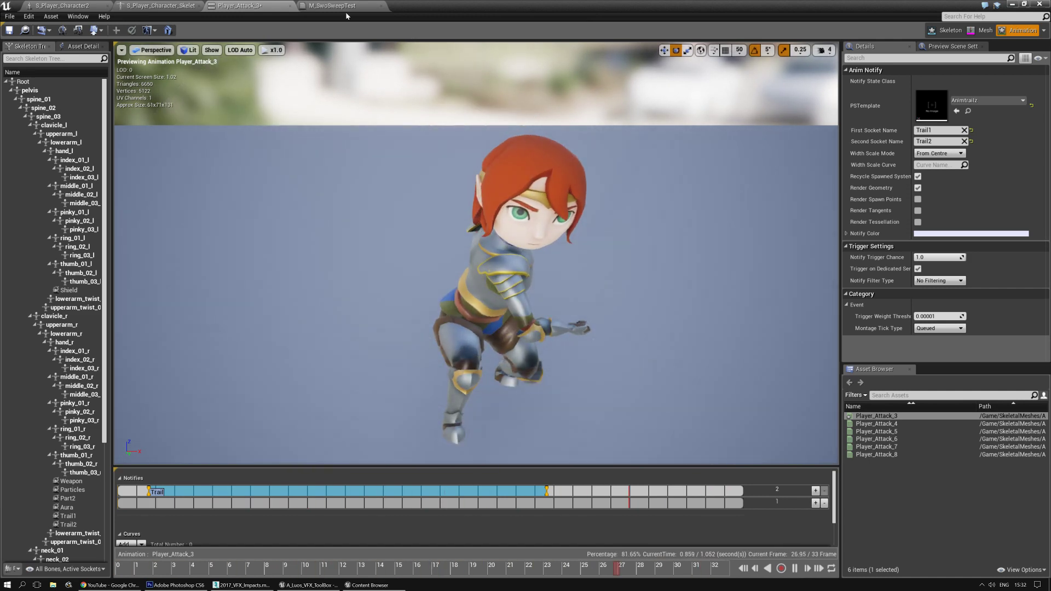
Open the M_SwoSweepTest material and examine its node graph feeding Emissive Color and Opacity
click(335, 6)
right_drag(319, 206, 586, 146)
scroll(547, 215, down, 1)
right_drag(505, 280, 556, 284)
right_drag(477, 394, 518, 400)
right_drag(503, 166, 452, 198)
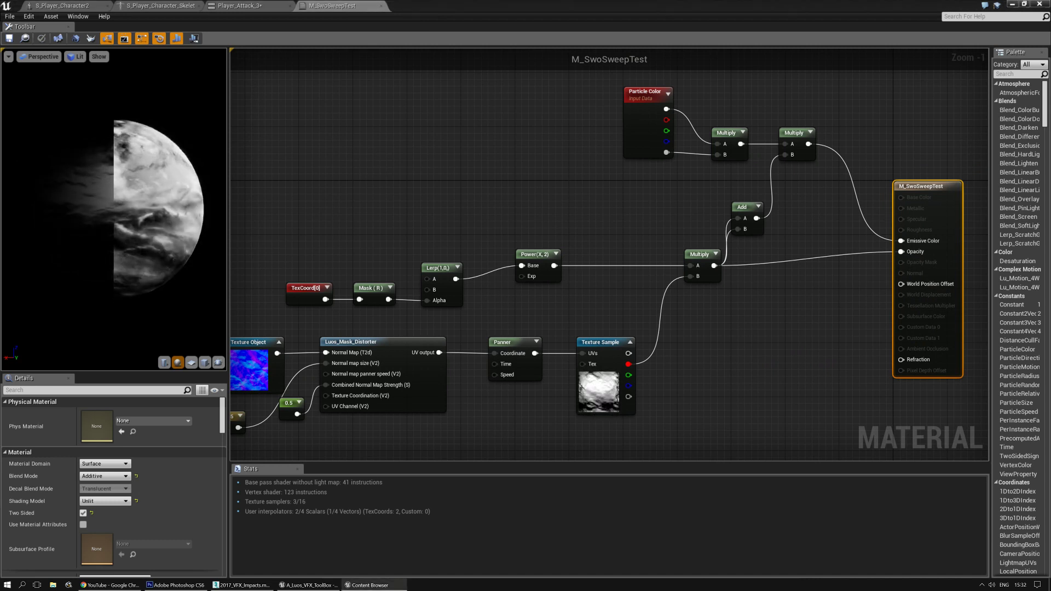
Create a particle system named Animtrailz2 in the ParticleSystems Tests folder and open it for editing
drag(0, 60, 525, 58)
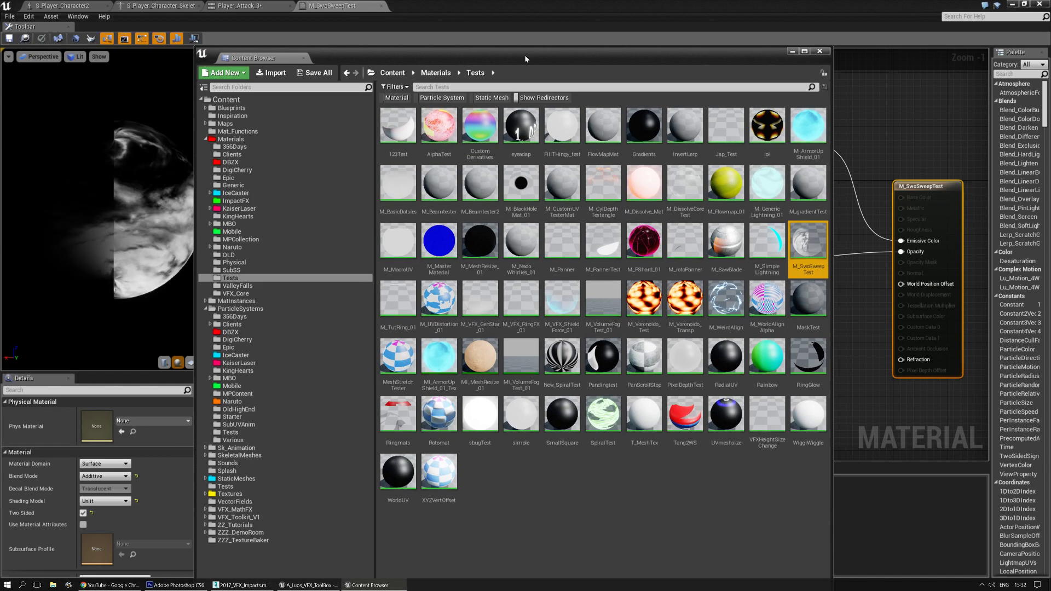
click(252, 310)
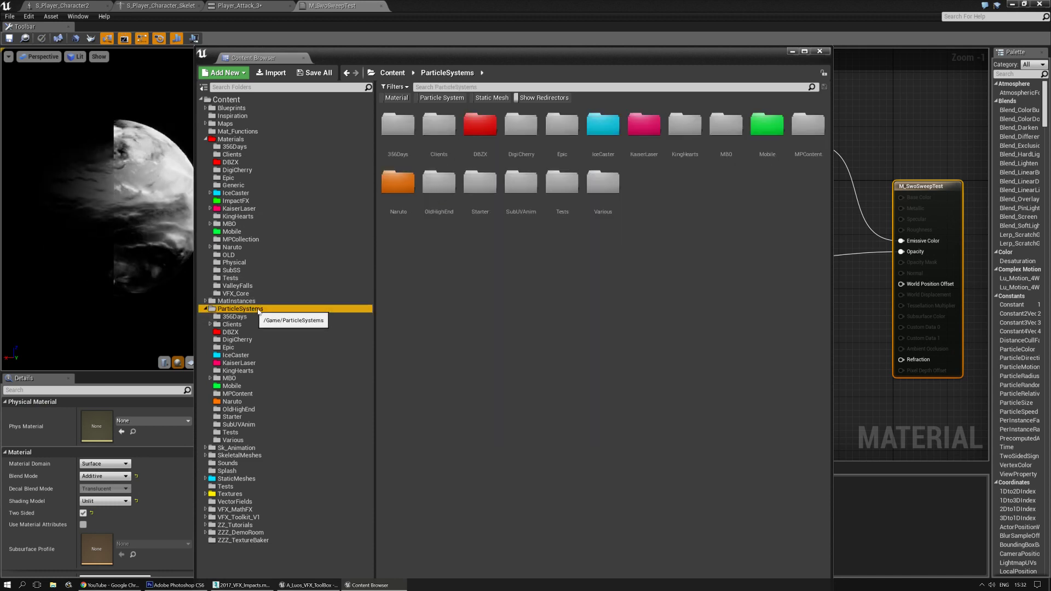
double_click(569, 197)
right_click(608, 240)
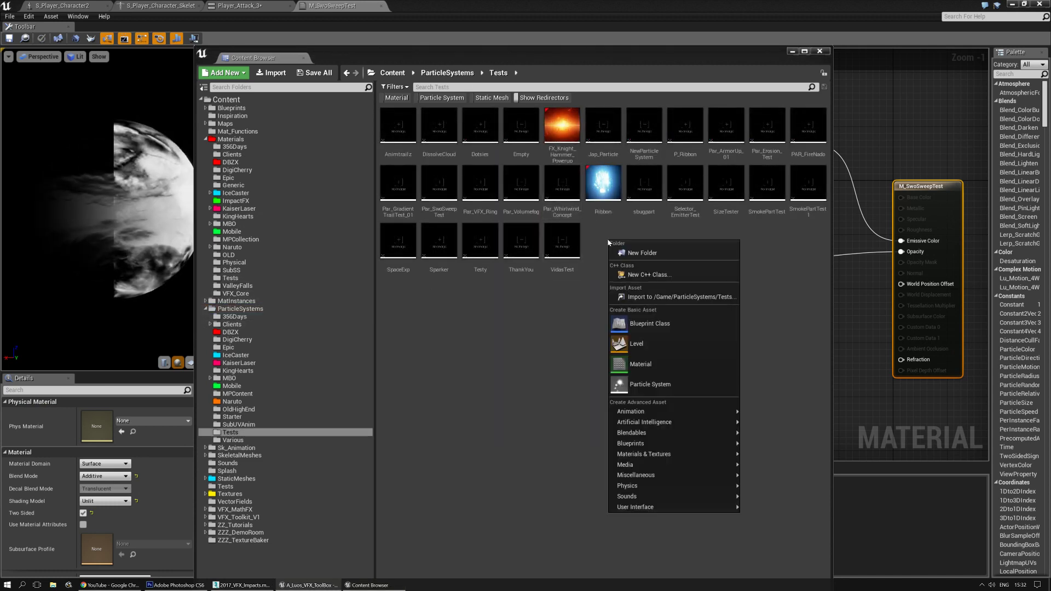
click(673, 384)
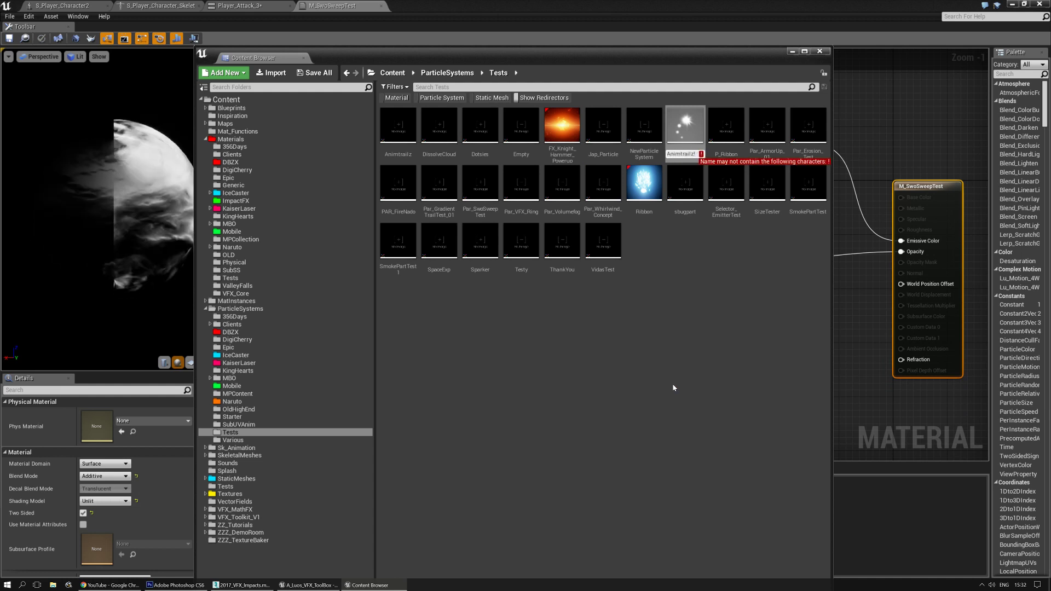
key(Return)
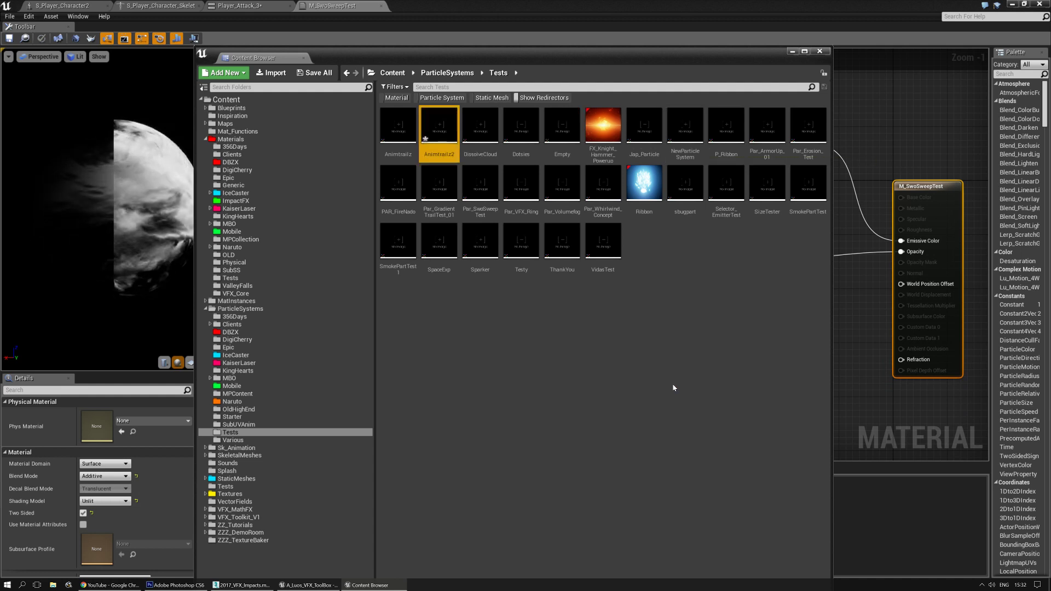
double_click(442, 127)
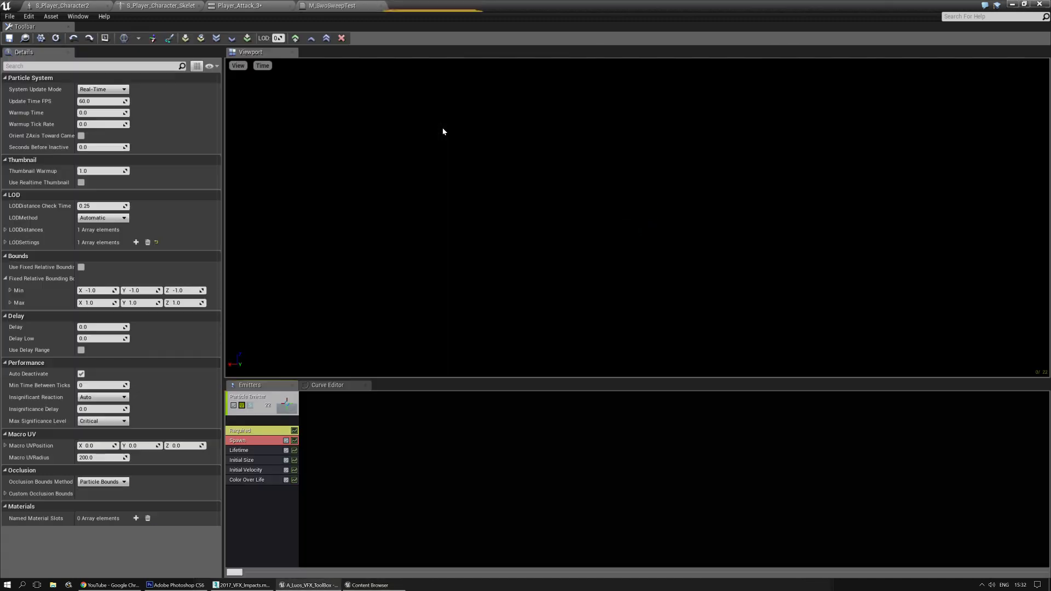
Assign the M_SwoSweepTest material to the Required module of the Animtrailz2 particle emitter
click(361, 4)
key(ctrl+b)
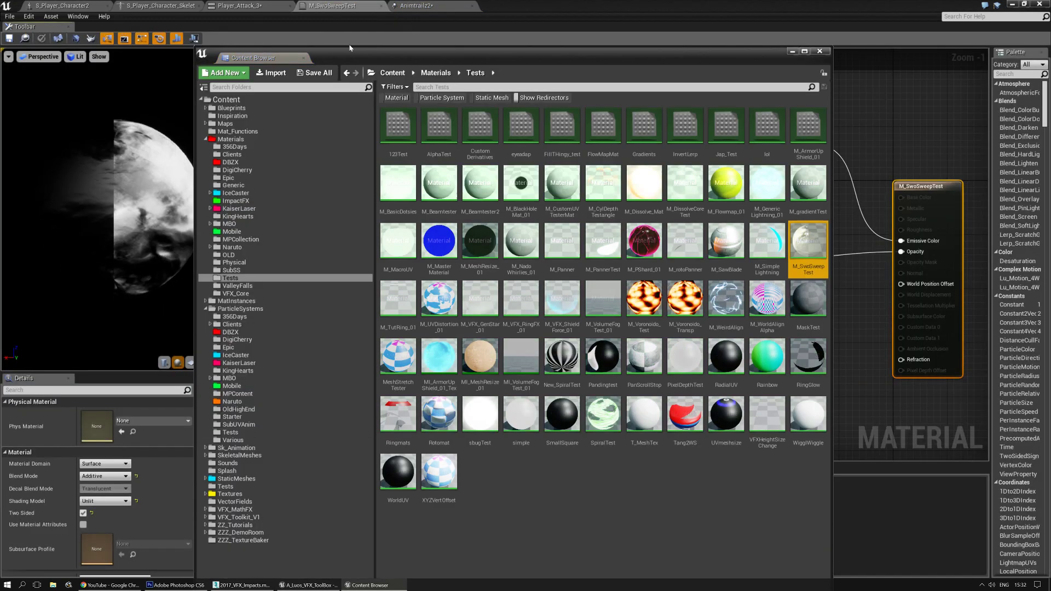
click(424, 5)
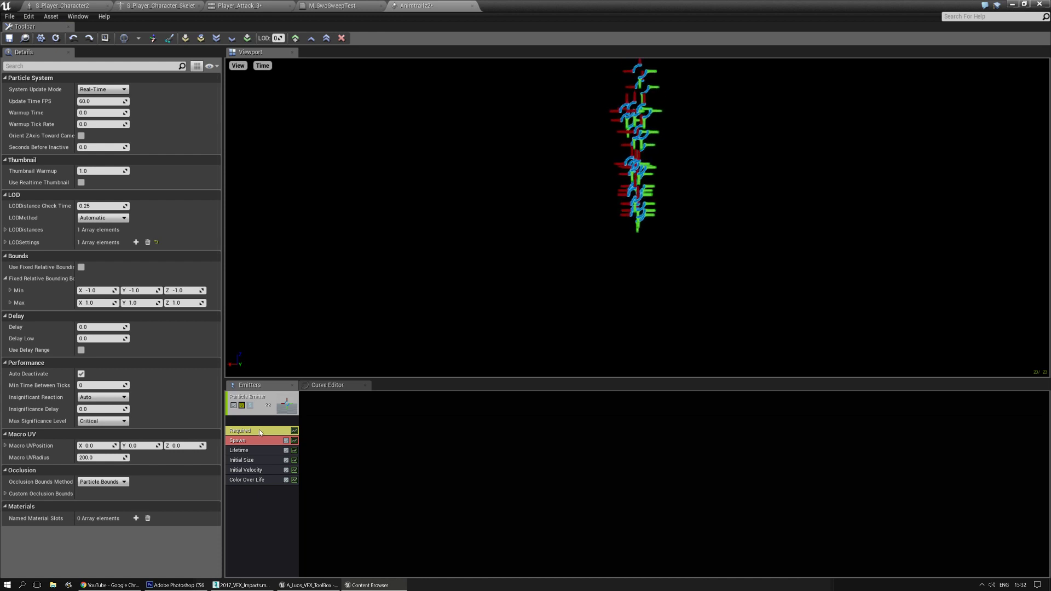
click(260, 432)
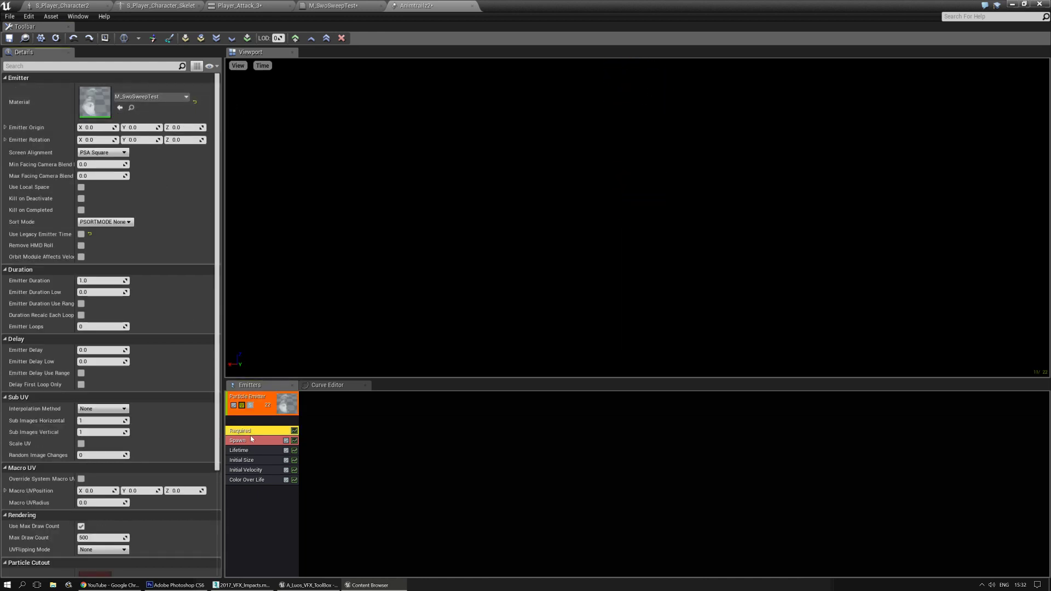
Add AnimTrail type data to the particle emitter and show its settings
right_click(258, 422)
mouse_move(302, 245)
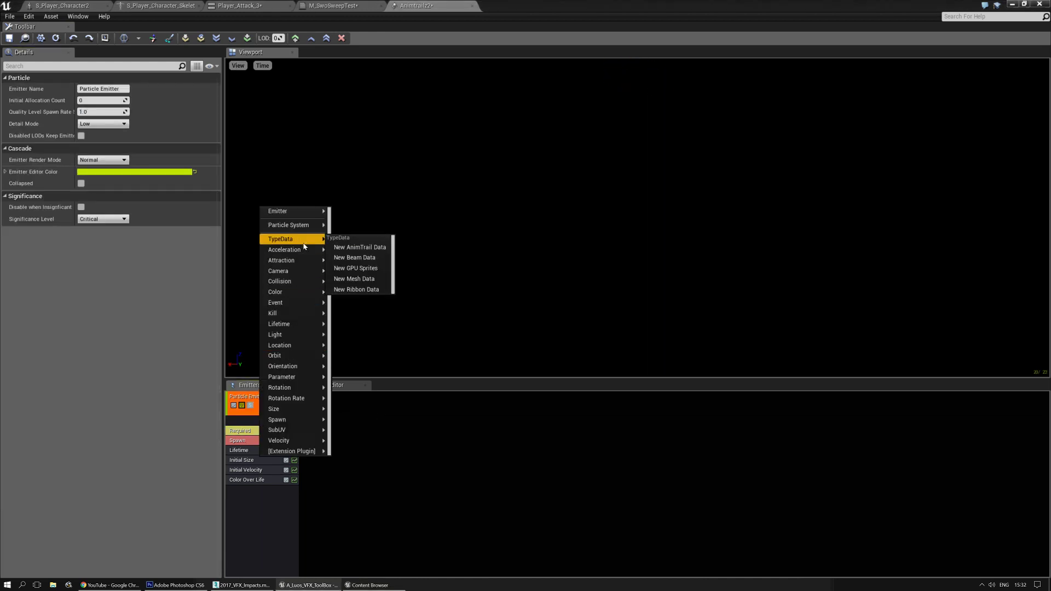
click(342, 247)
click(261, 424)
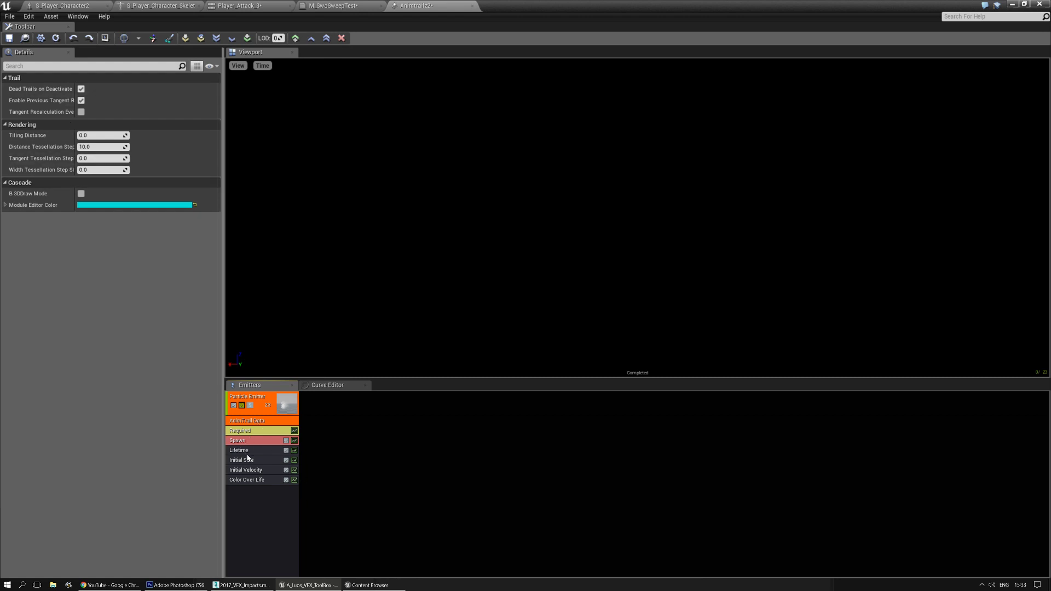
Delete the Initial Velocity module and set Lifetime to a Distribution Float Constant of 0.4
click(249, 472)
key(Delete)
click(249, 461)
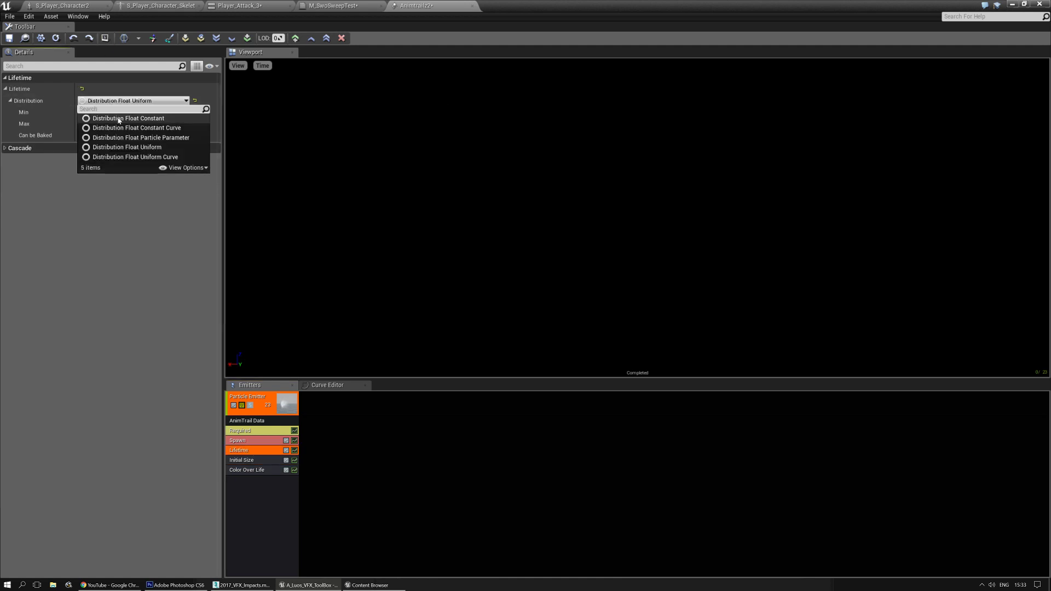
click(104, 112)
click(104, 112)
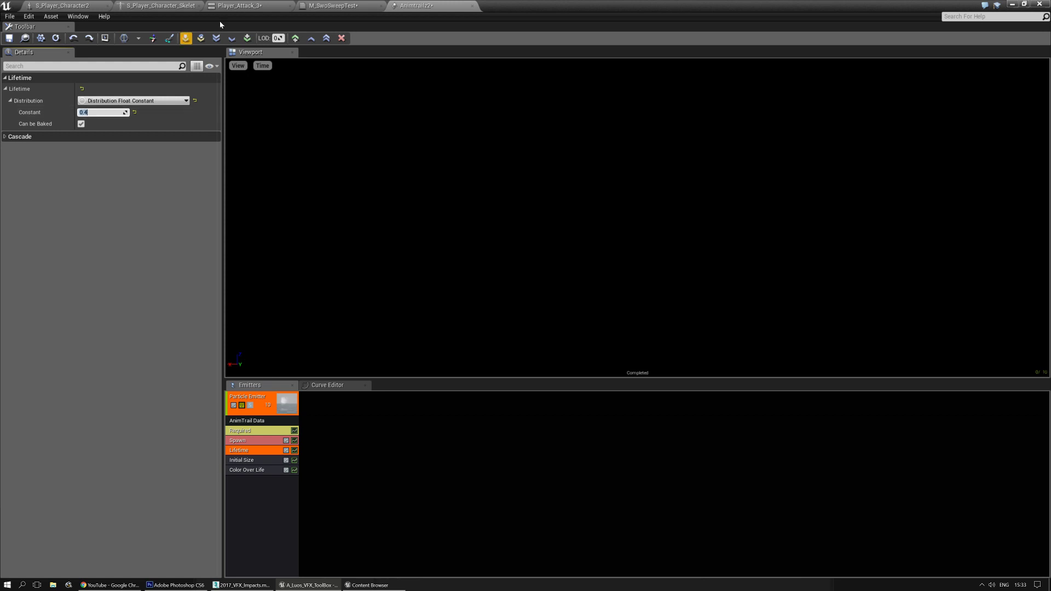
Change Color Over Life to a Distribution Vector Constant with R, G and B set to 1.0
click(243, 461)
click(246, 470)
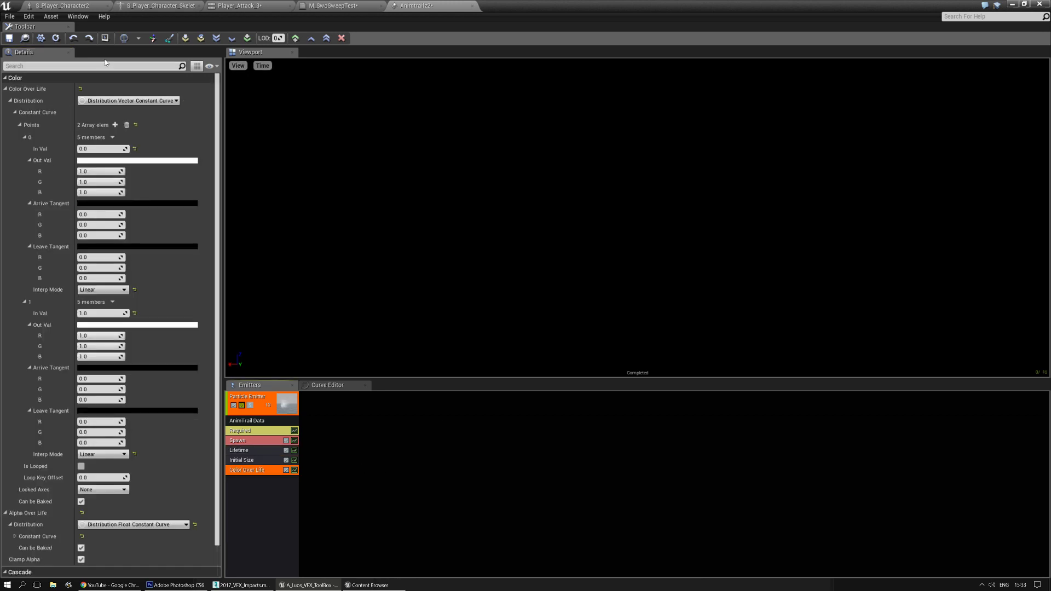
click(134, 101)
click(102, 109)
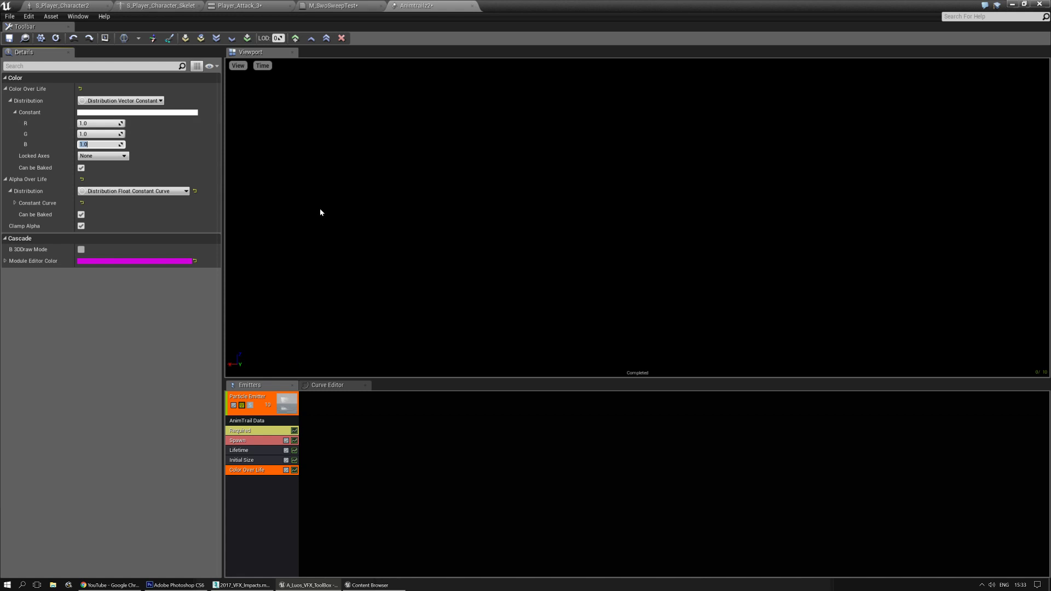
click(270, 488)
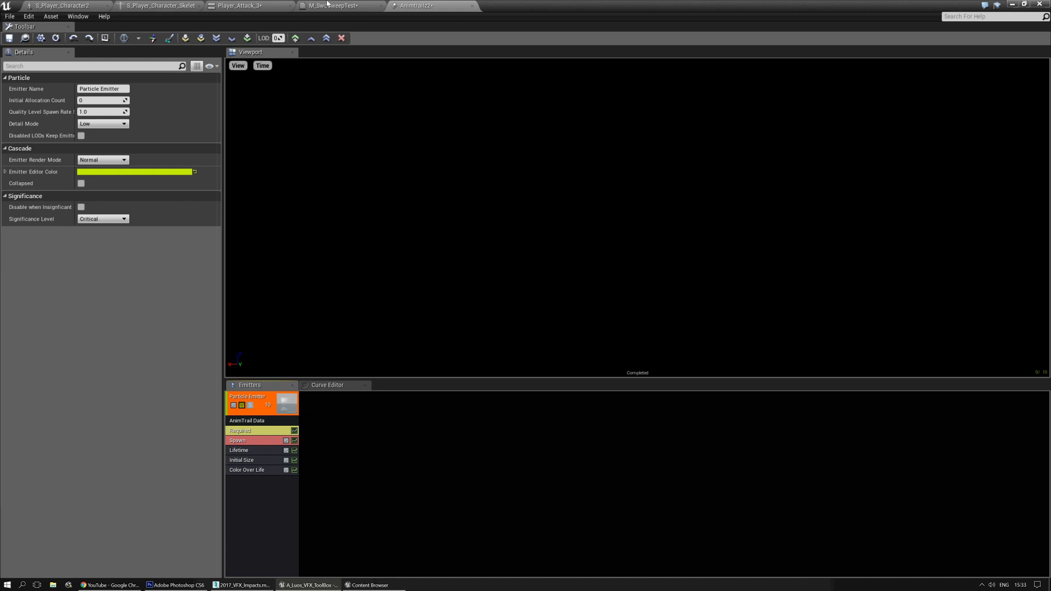
Add a socket named Sock_01 to the hand_r bone in the S_Player_Character skeleton
click(255, 6)
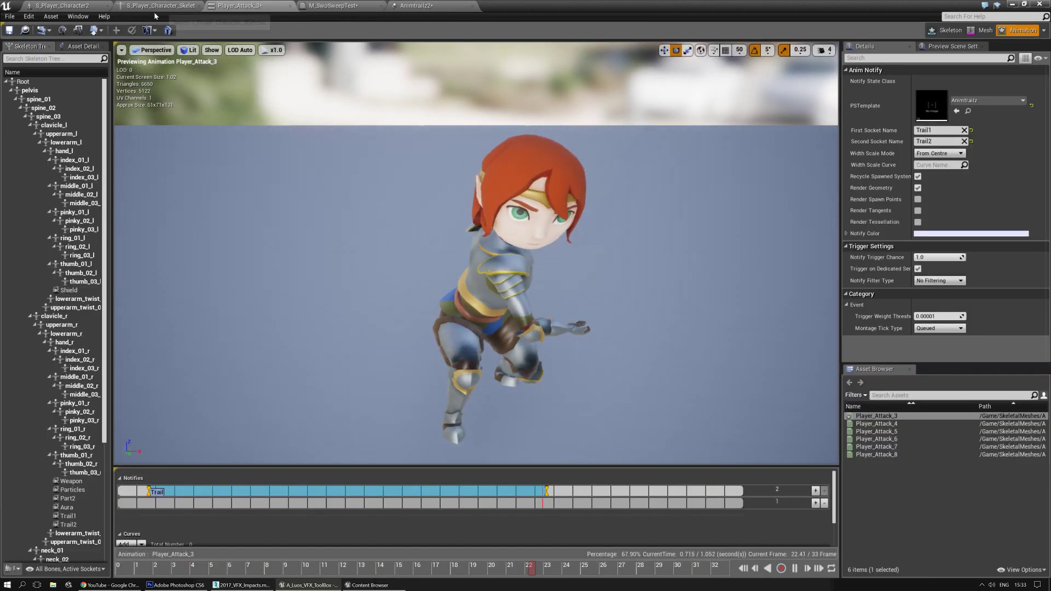
click(158, 6)
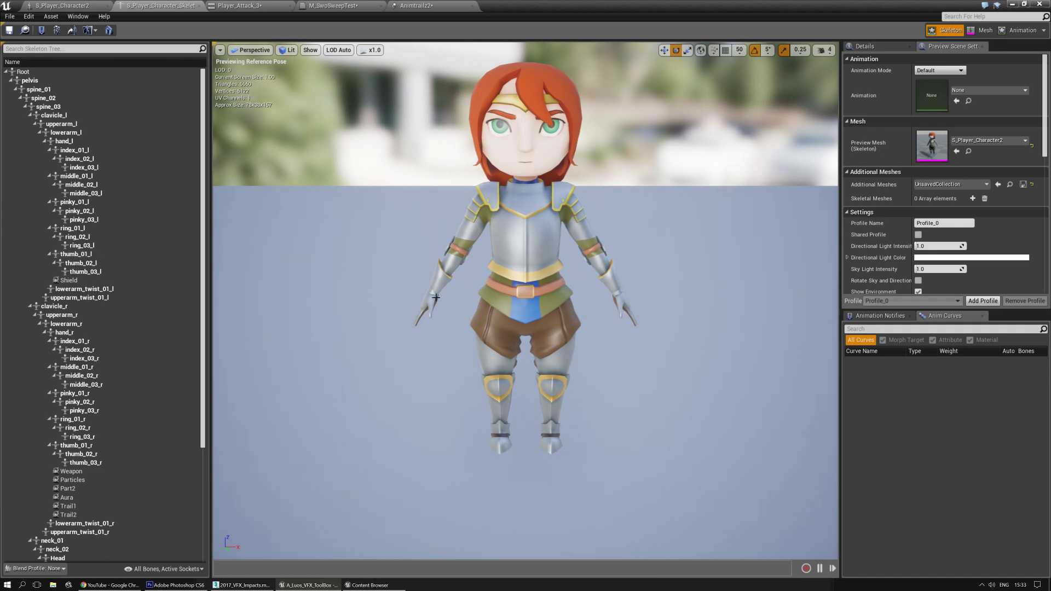
click(256, 8)
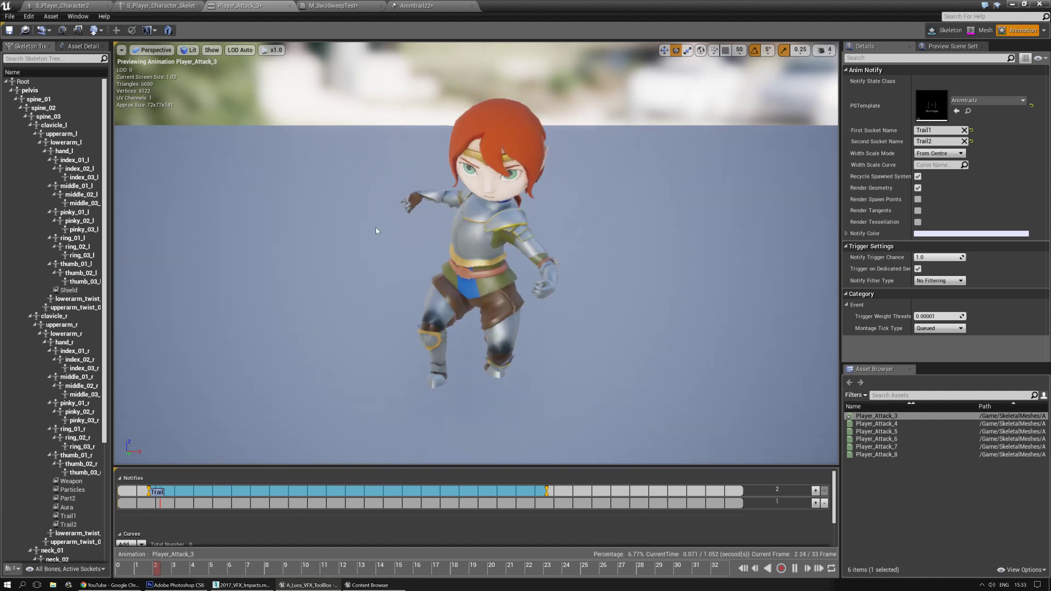
click(152, 7)
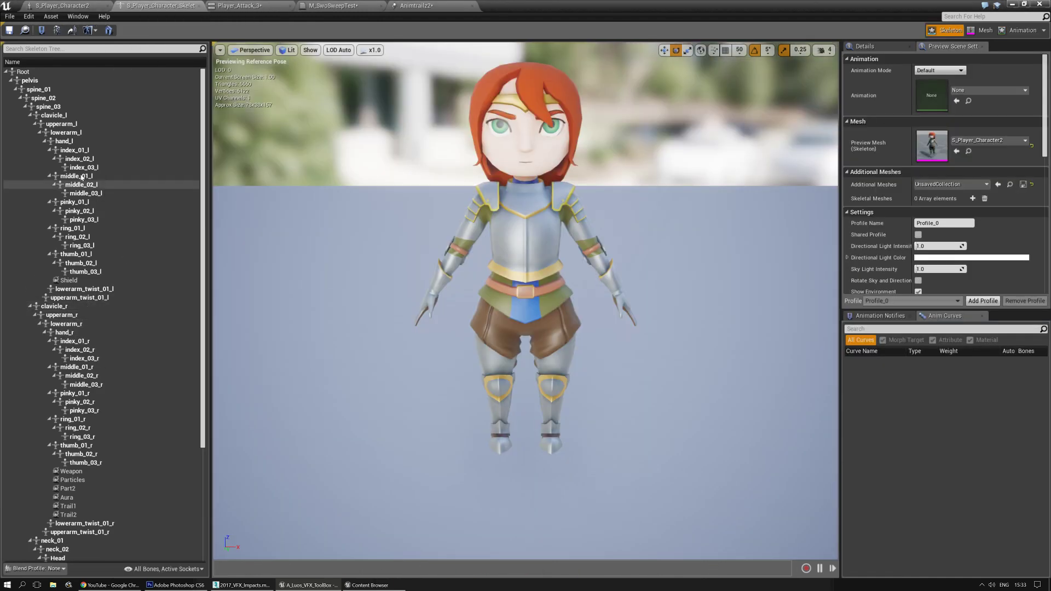
scroll(81, 177, down, 3)
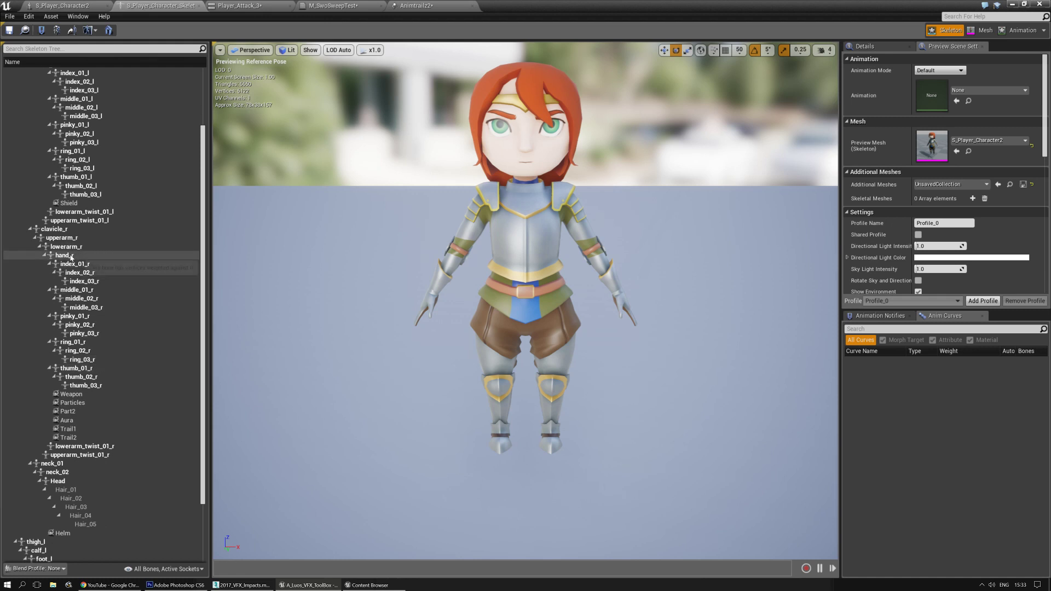
click(71, 256)
right_click(71, 257)
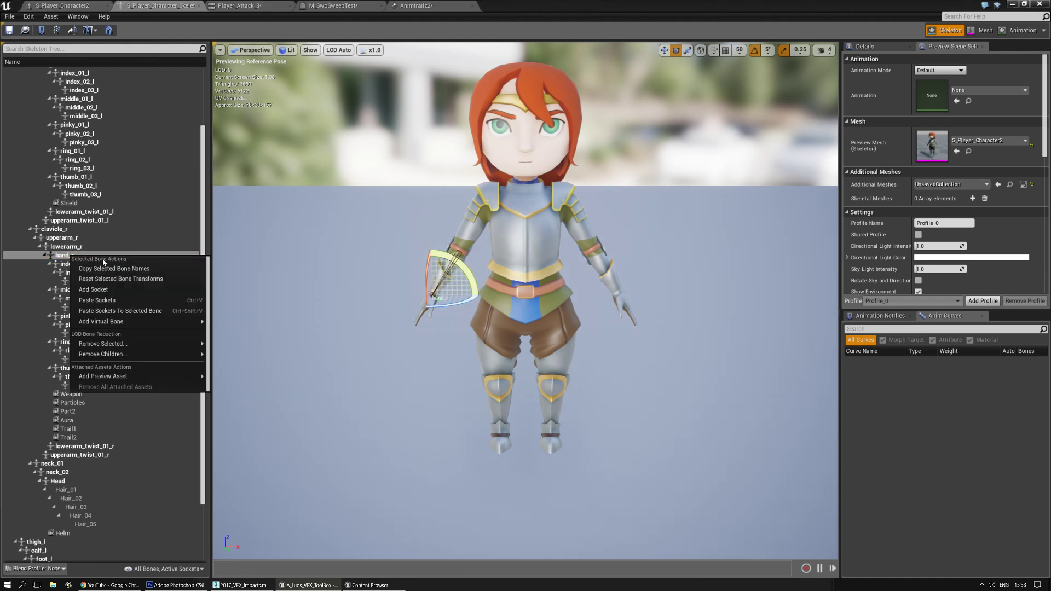
click(126, 289)
text(Sock_01)
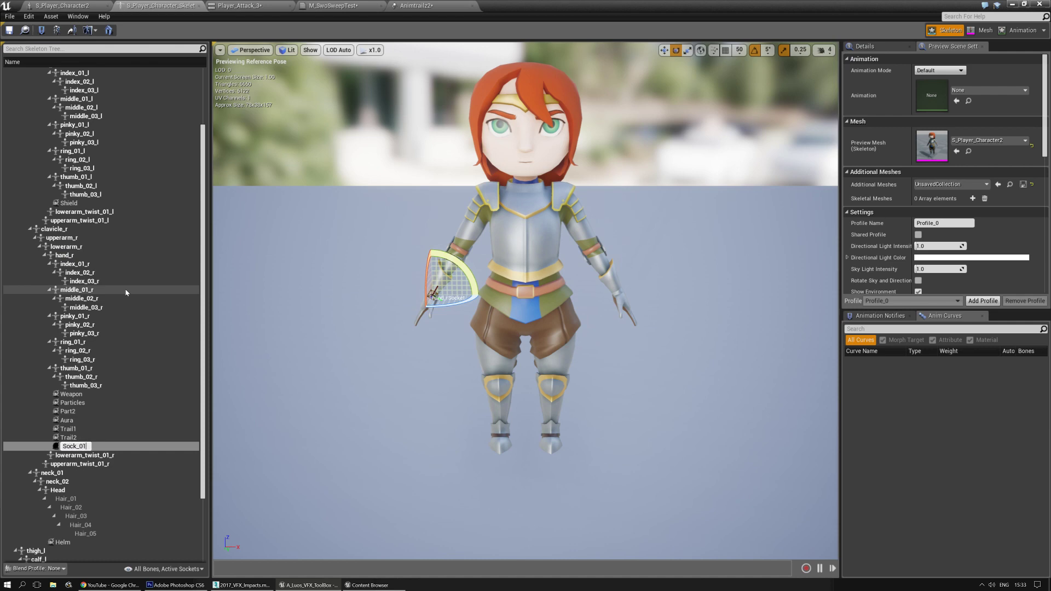
key(Return)
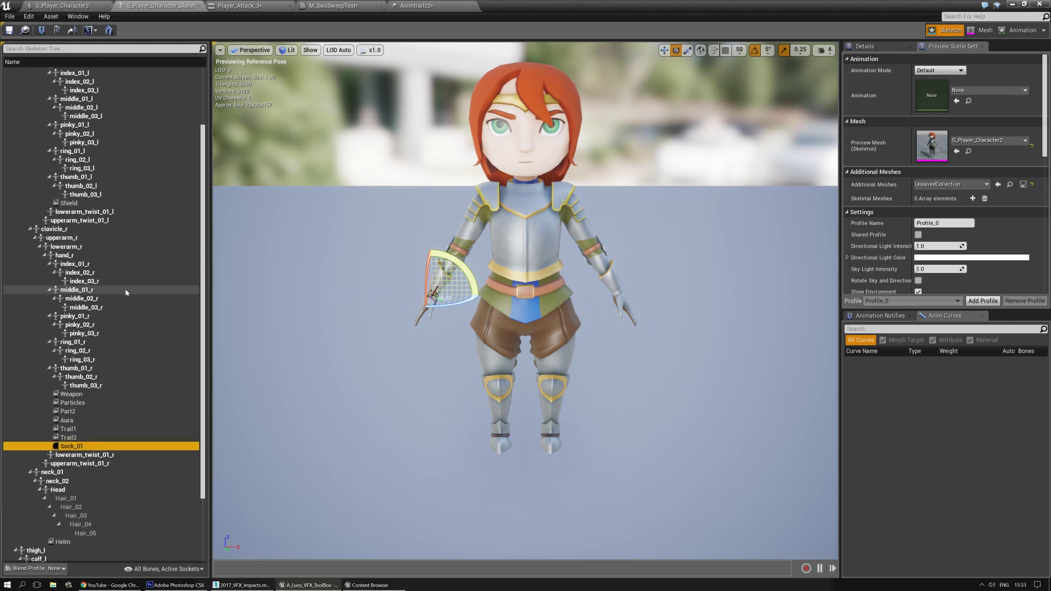
Move the Sock_01 socket down and outward to just beyond the fingertips of the character's right hand
alt+drag(383, 290, 383, 230)
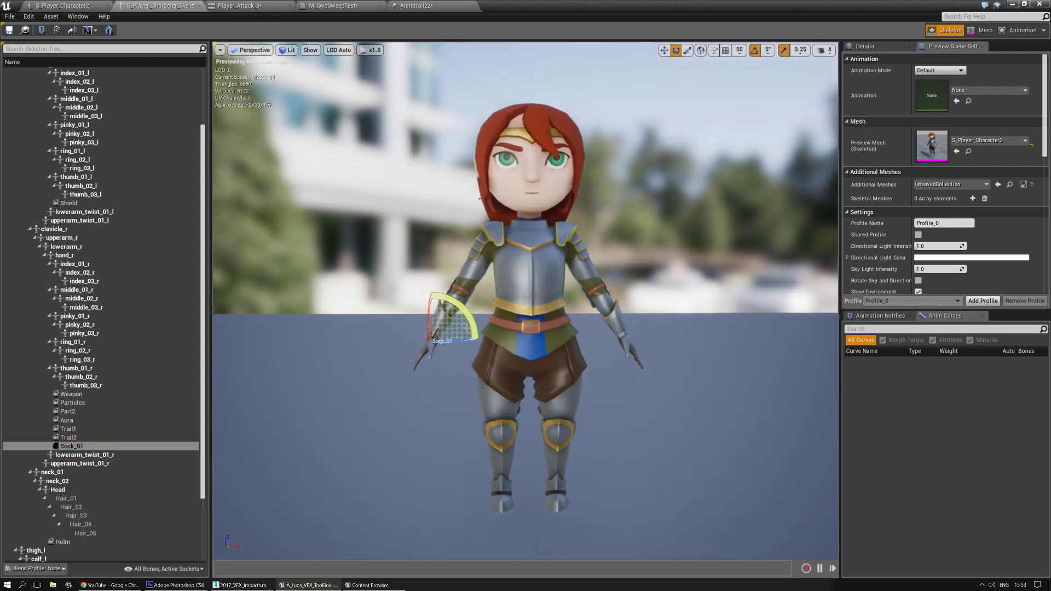
middle_drag(427, 307, 504, 219)
middle_drag(416, 277, 406, 322)
scroll(406, 322, up, 3)
key(r)
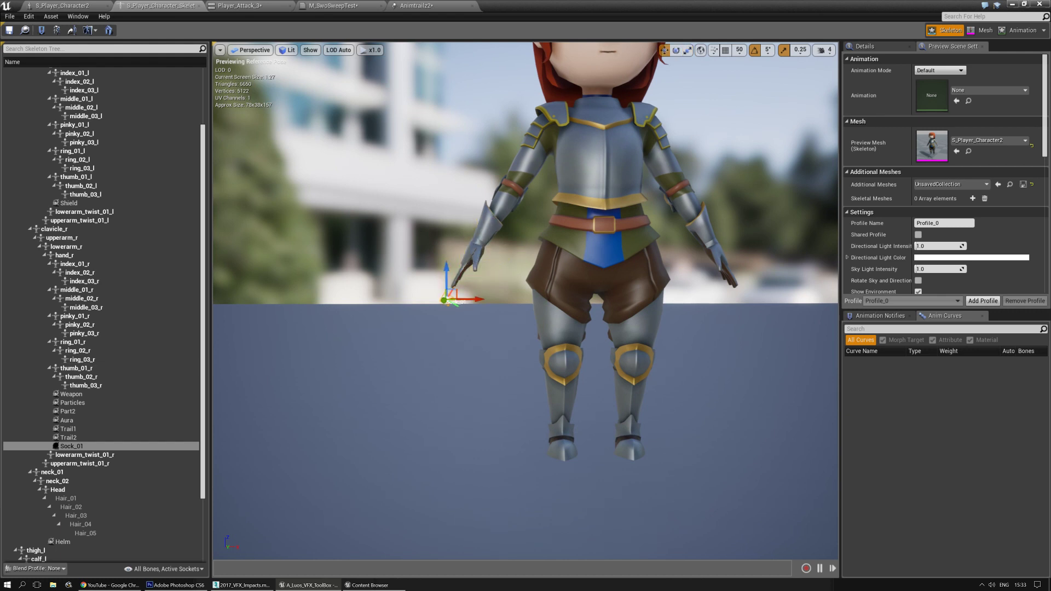
Add a second socket named Sock_02 to the hand_r bone
click(64, 255)
right_click(66, 256)
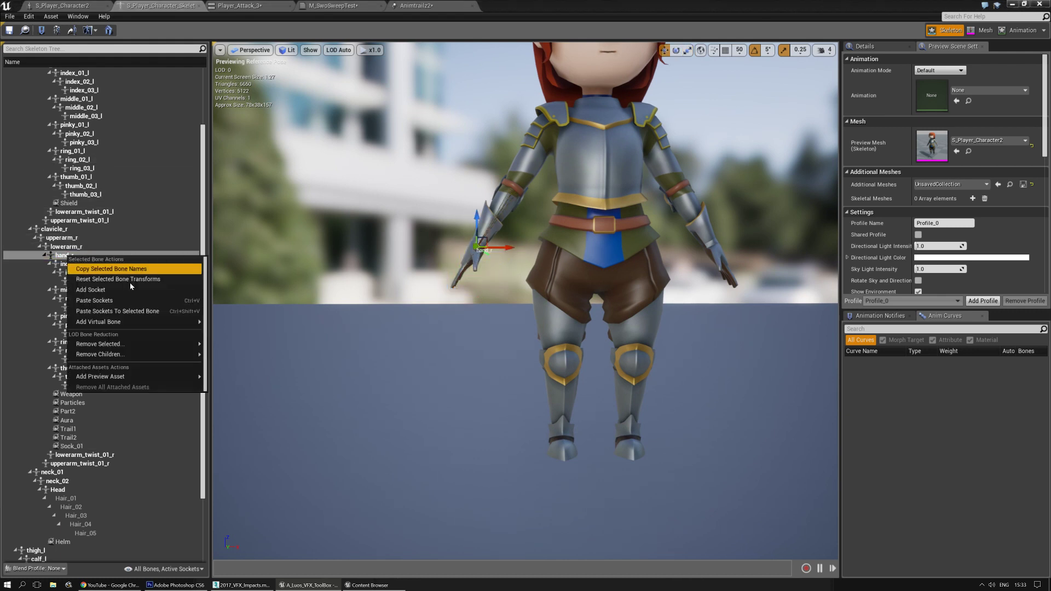
click(122, 289)
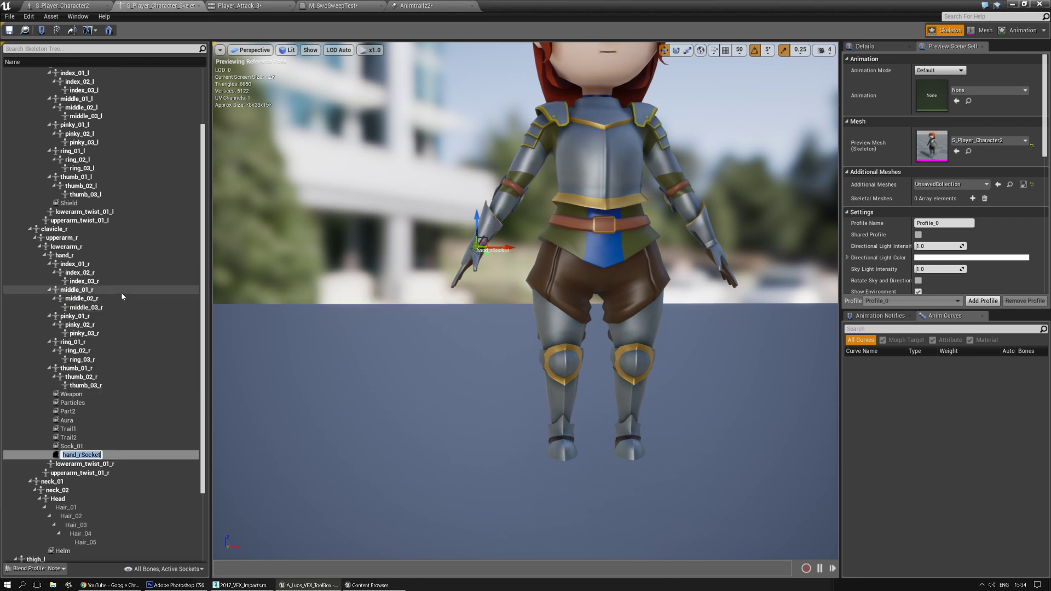
text(Sock_02)
key(Return)
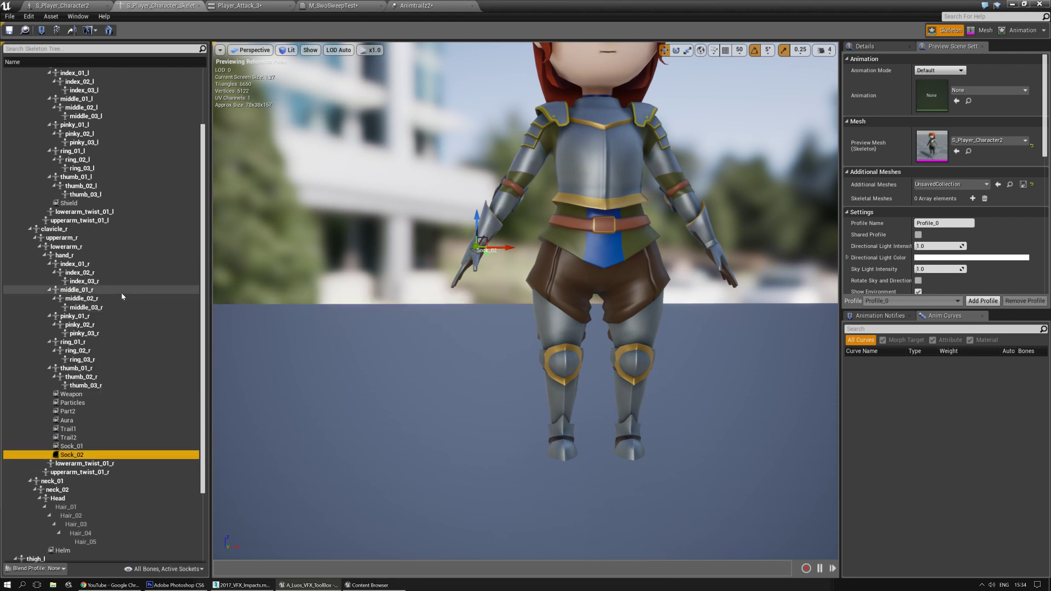
Move Sock_02 far beyond Sock_01, diagonally down and away from the hand where the weapon tip would be, and save the skeleton
drag(486, 234, 478, 243)
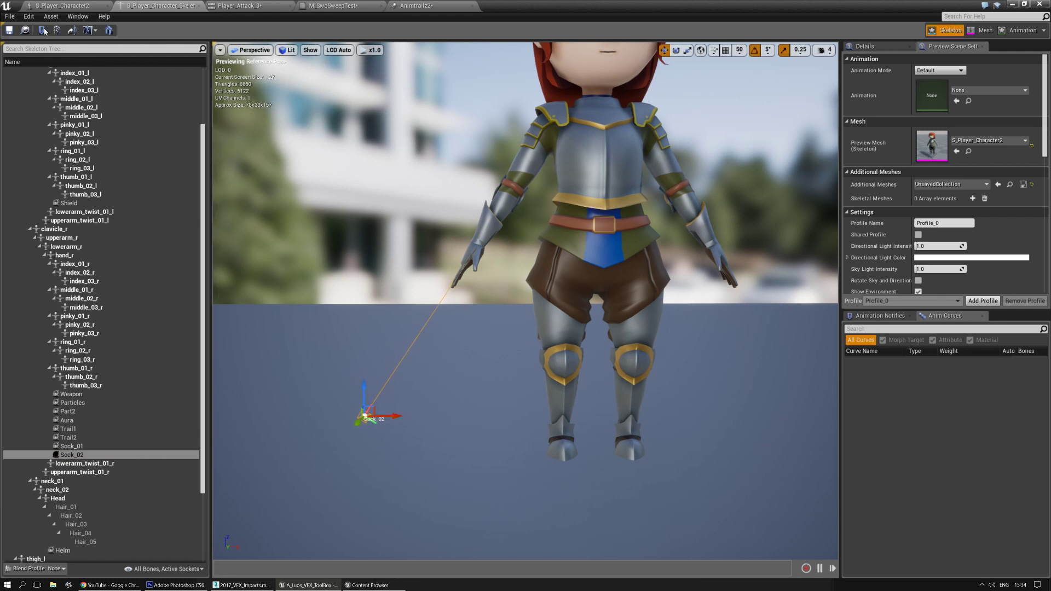
click(9, 30)
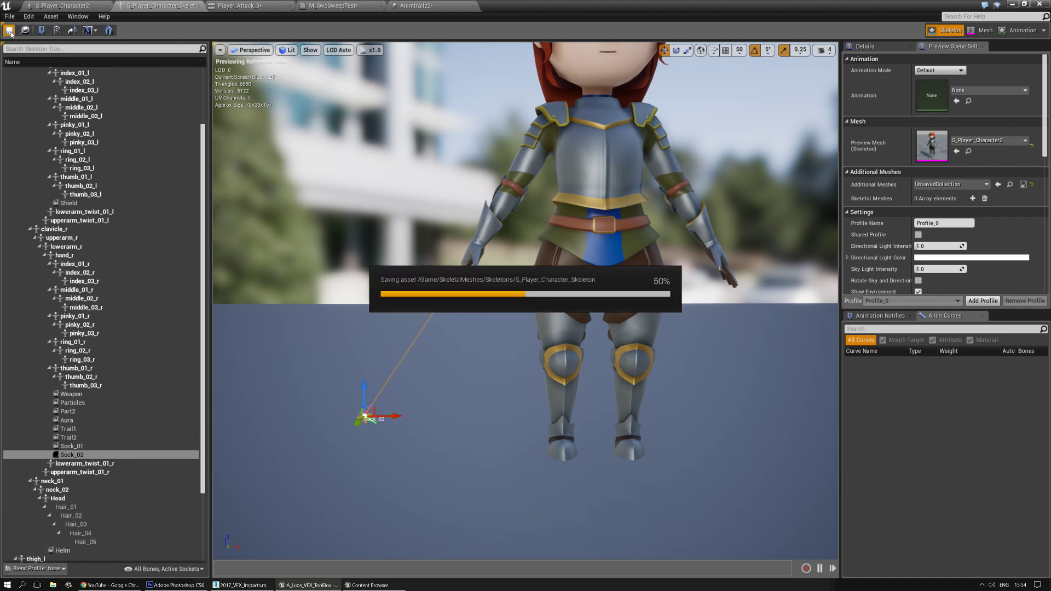
Delete the existing Trail notify from the Player_Attack_3 animation
click(249, 7)
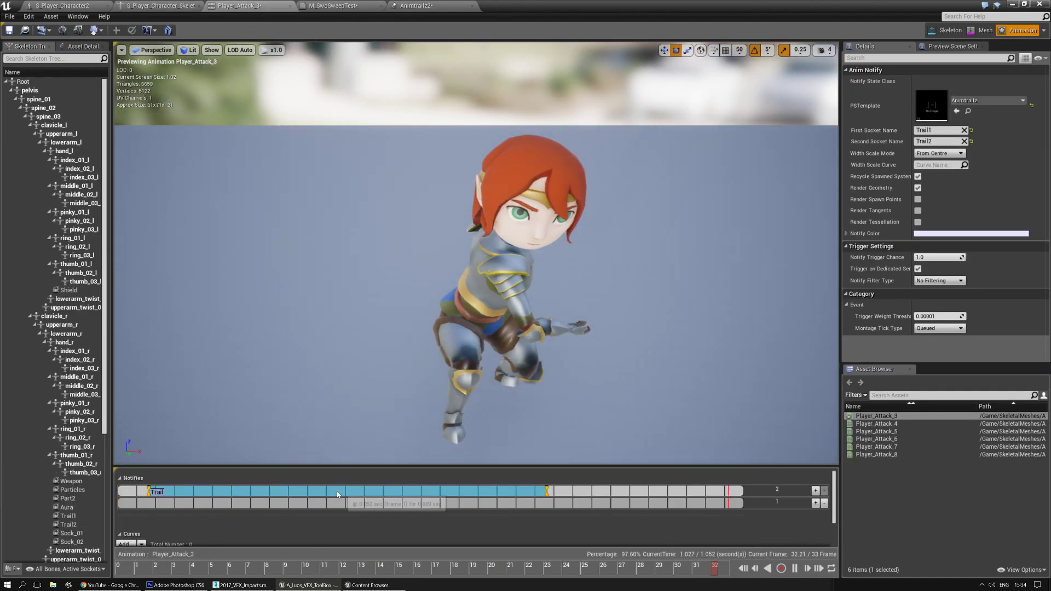
right_click(337, 494)
click(377, 567)
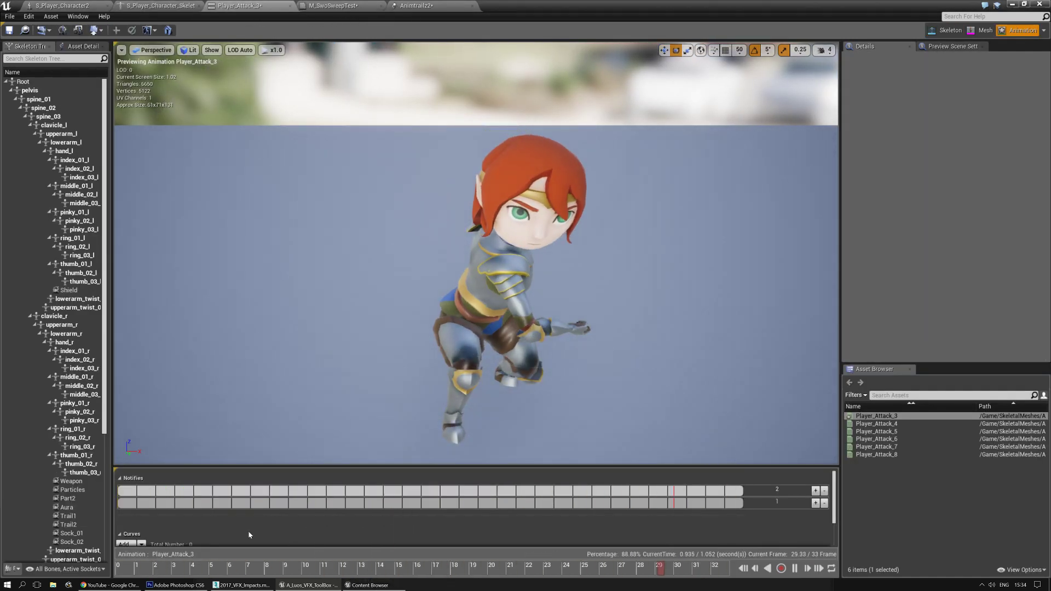
Save the Animtrailz2 particle system and the M_SwoSweepTest material
right_click(183, 494)
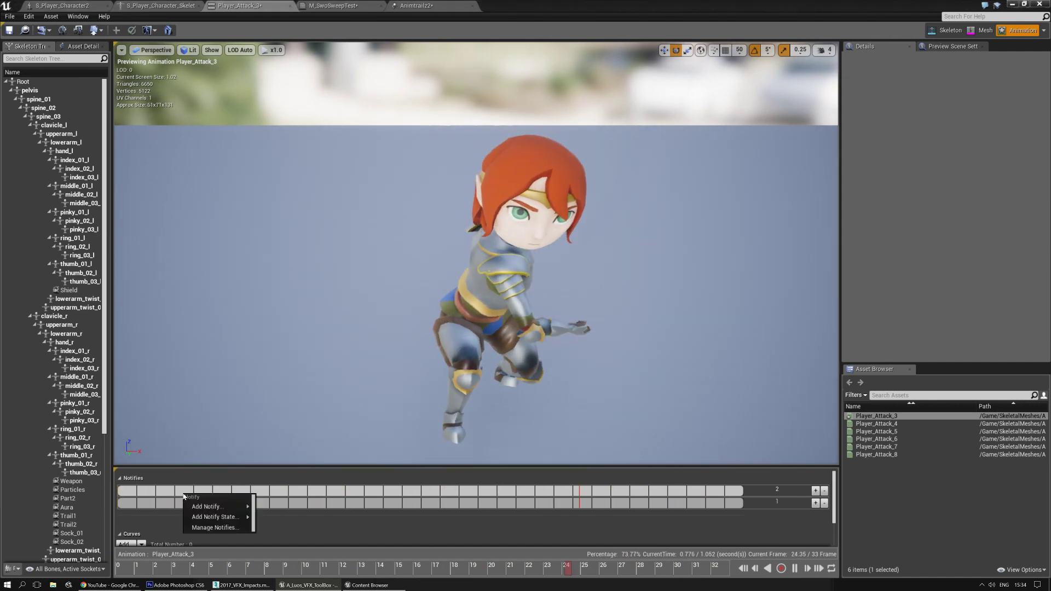
click(401, 5)
click(11, 41)
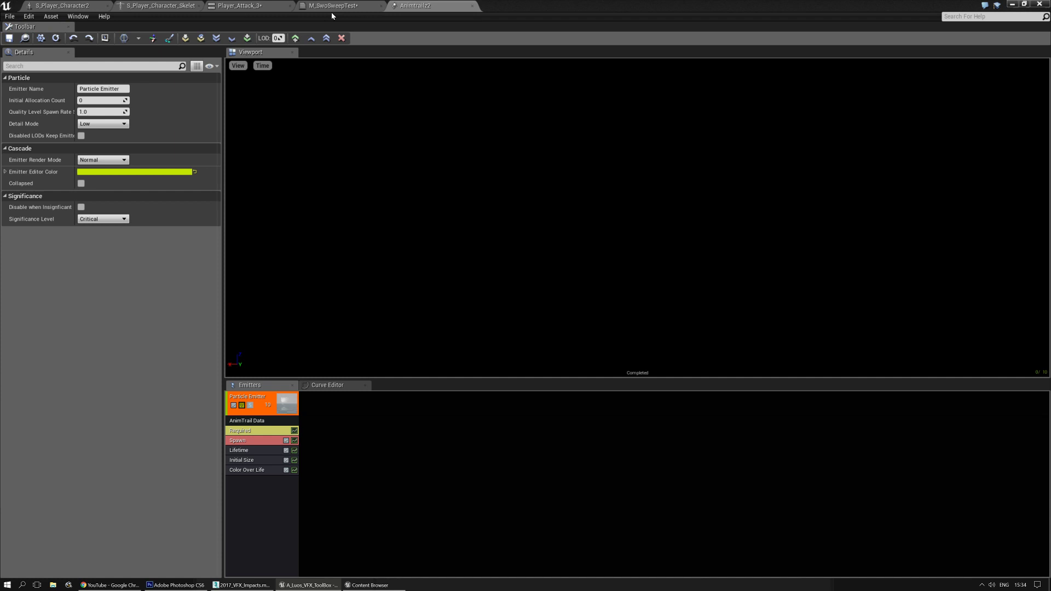
click(337, 6)
click(9, 38)
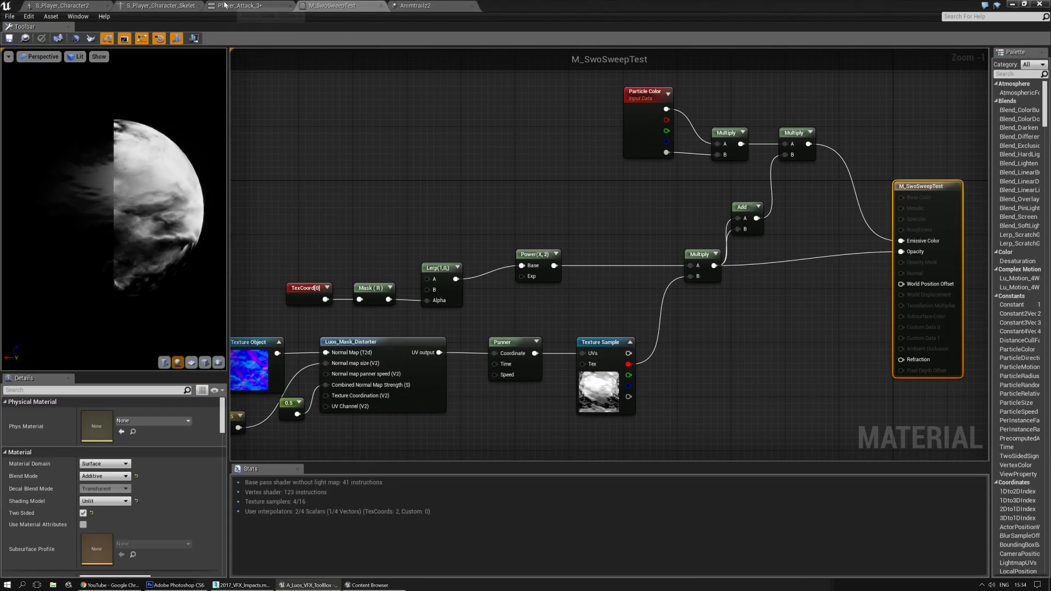
Add a Trail notify state to Player_Attack_3 spanning from about frame 2 to about frame 27 of the upper notify track
click(237, 5)
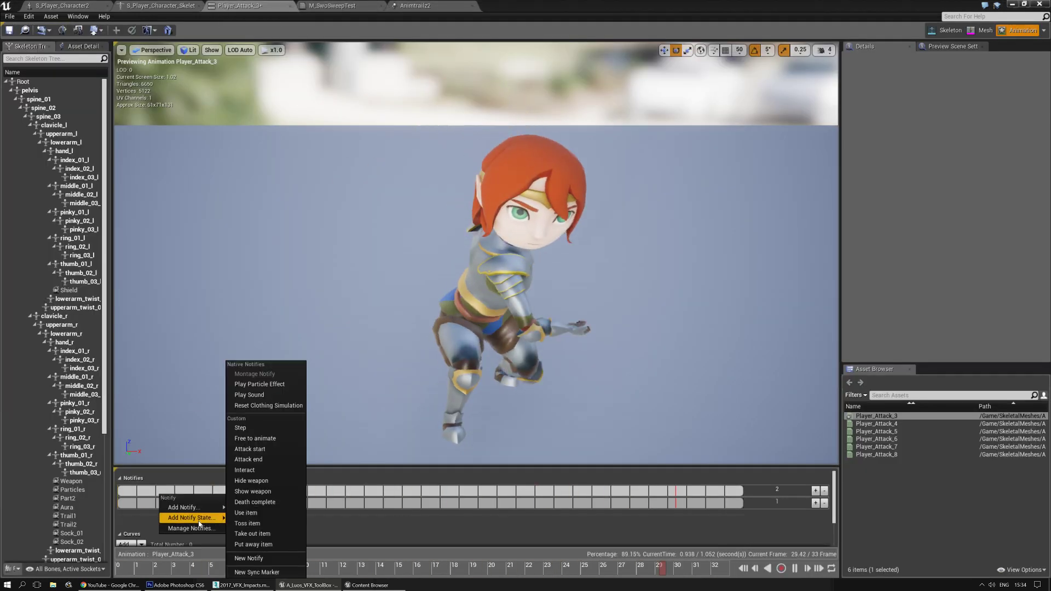
mouse_move(216, 517)
click(247, 557)
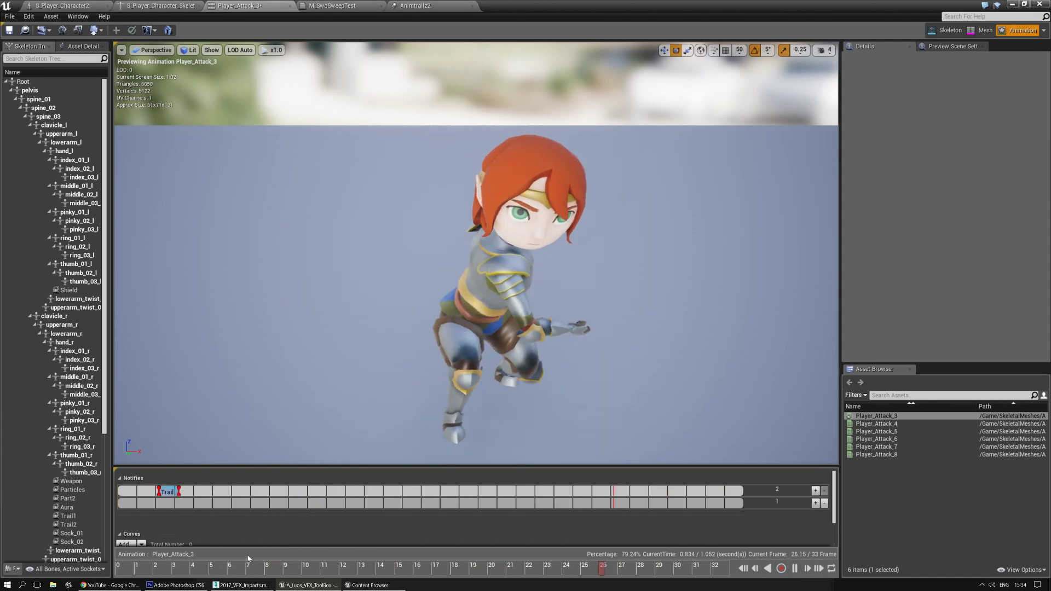
click(183, 491)
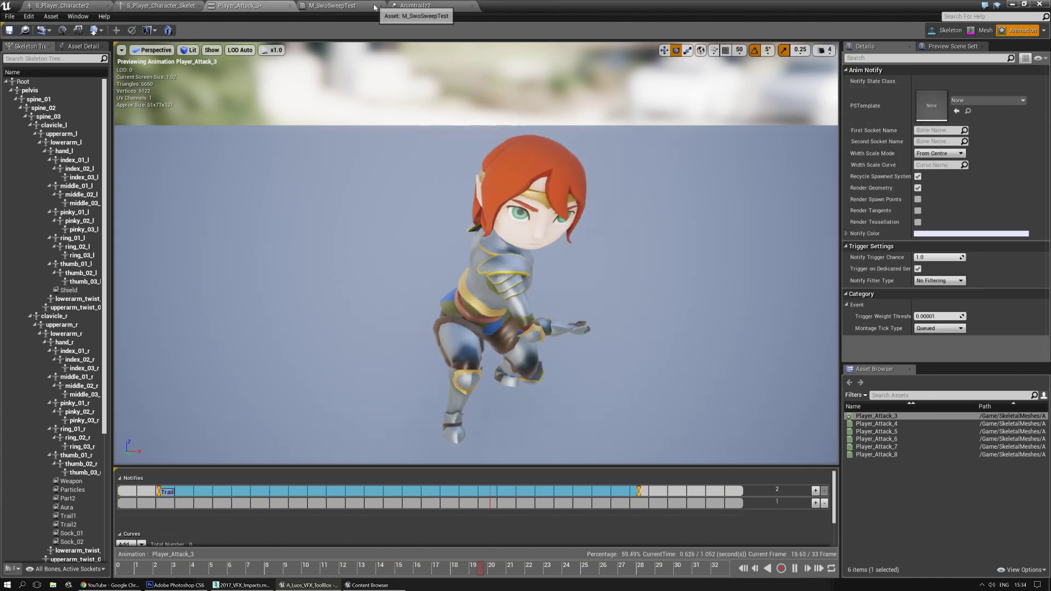
Assign the Animtrailz2 particle system as the PSTemplate of the Trail notify
click(432, 5)
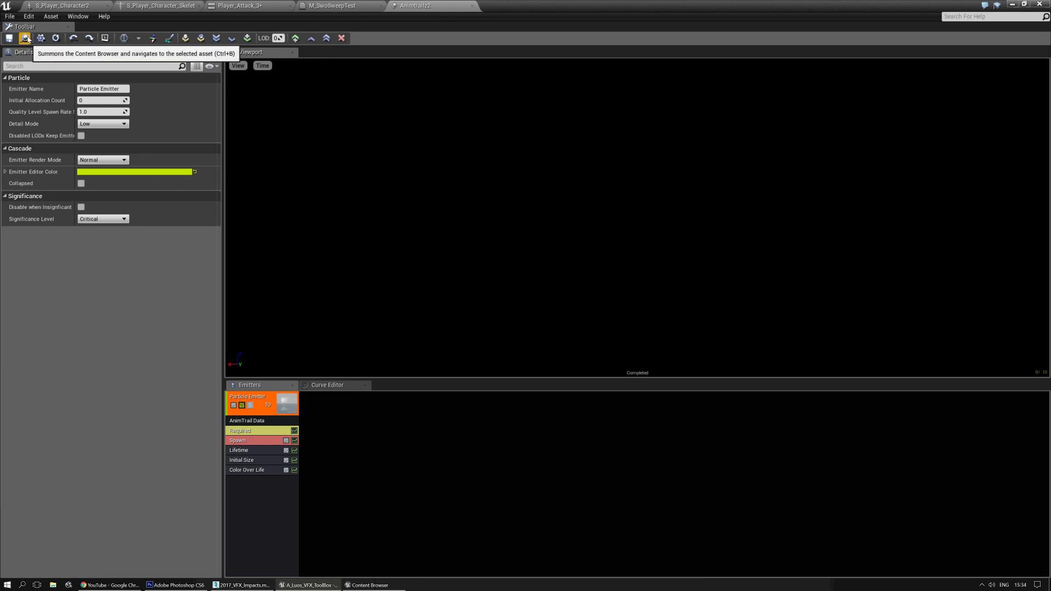
click(26, 38)
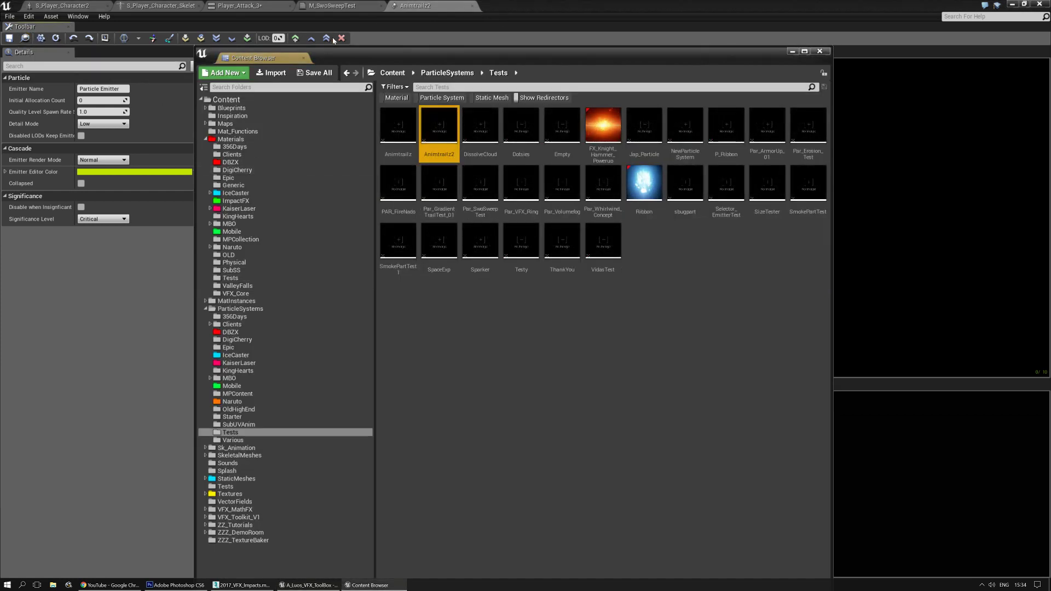
click(257, 5)
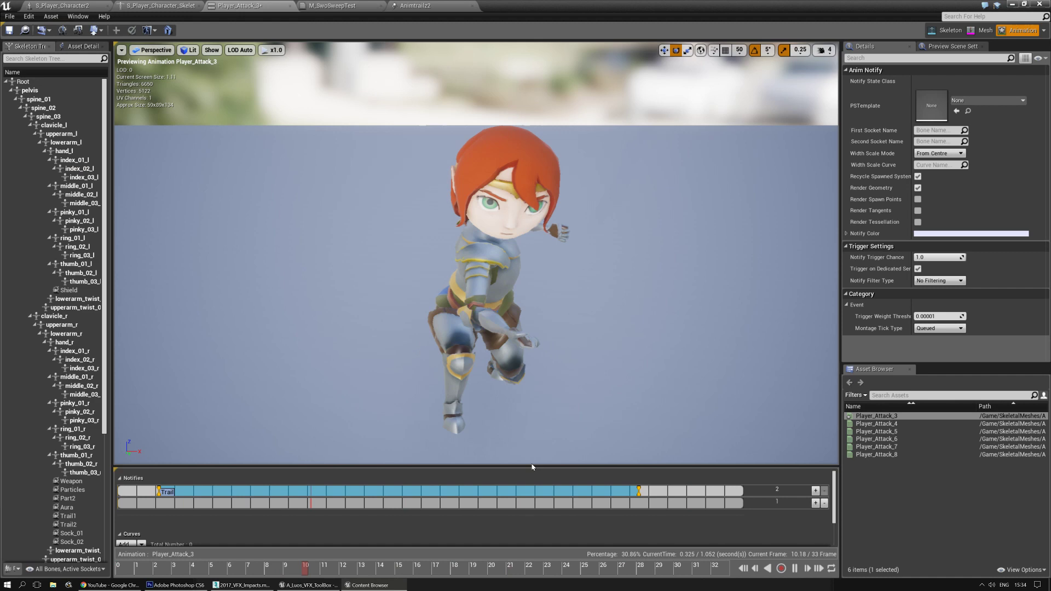
click(956, 111)
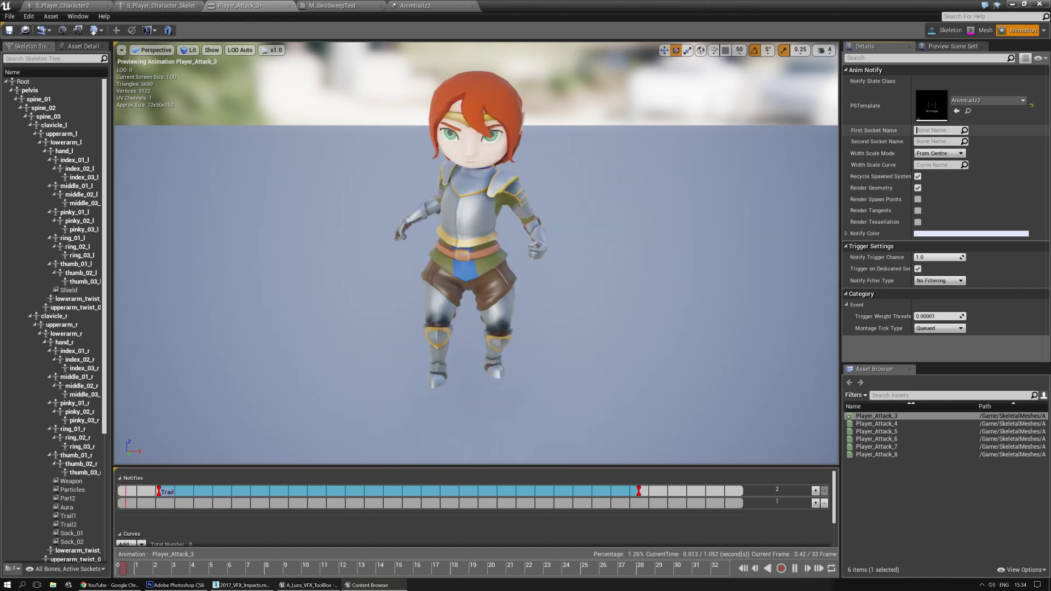
Set the Trail notify's first socket to Sock_01 and its second socket to Sock_02, and view the trail on the whole character
text(Sock_01)
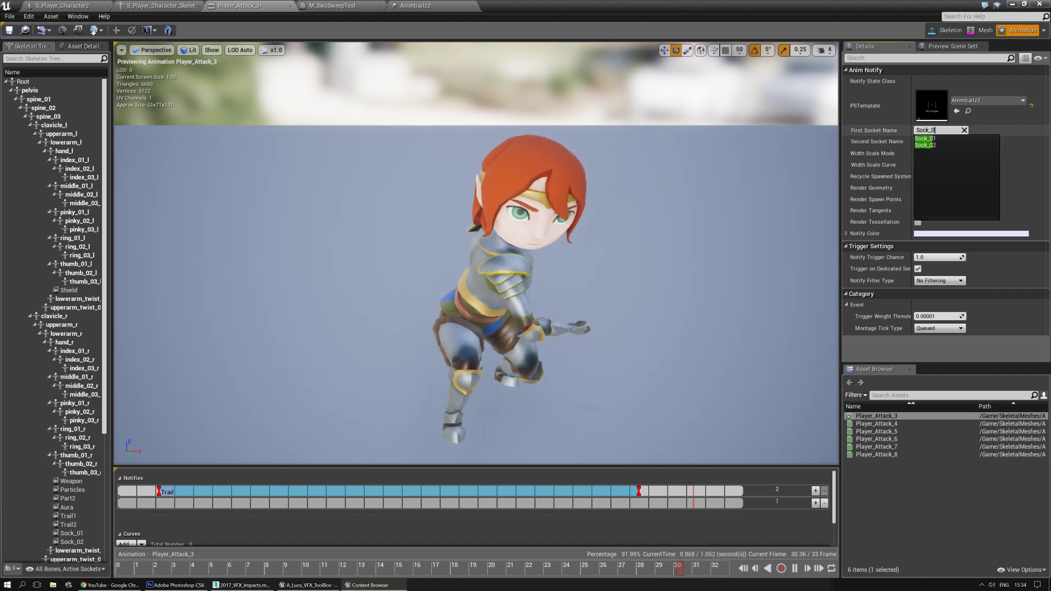
key(Return)
click(937, 141)
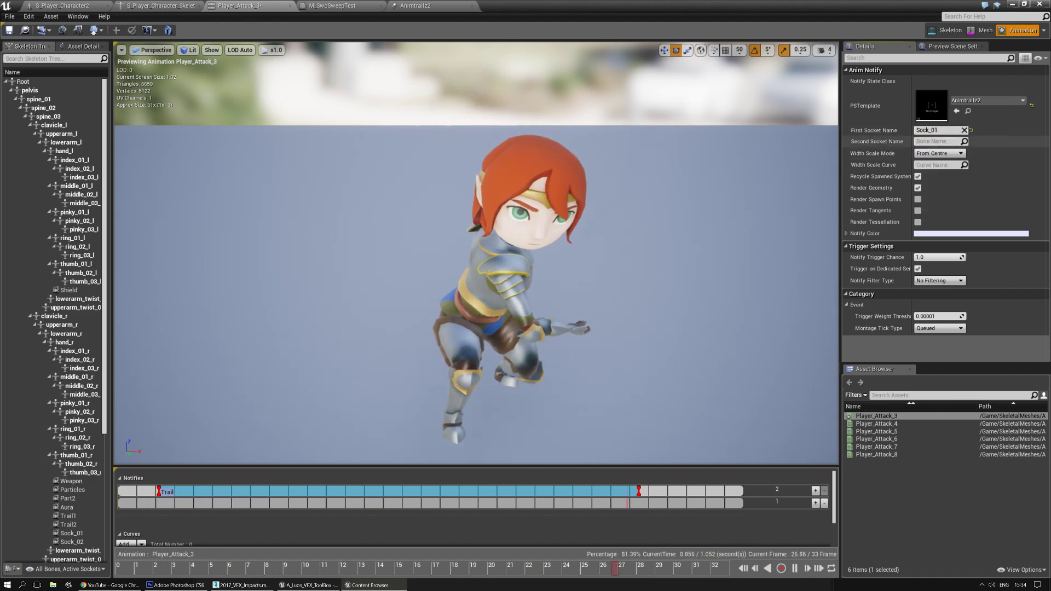
text(Sock_02)
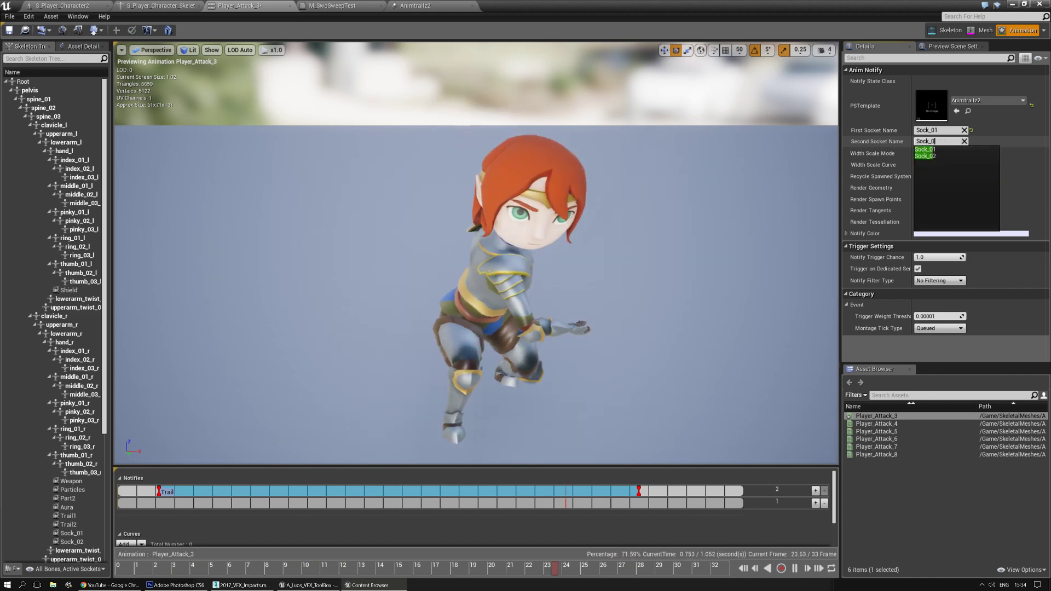
key(Return)
drag(645, 270, 720, 235)
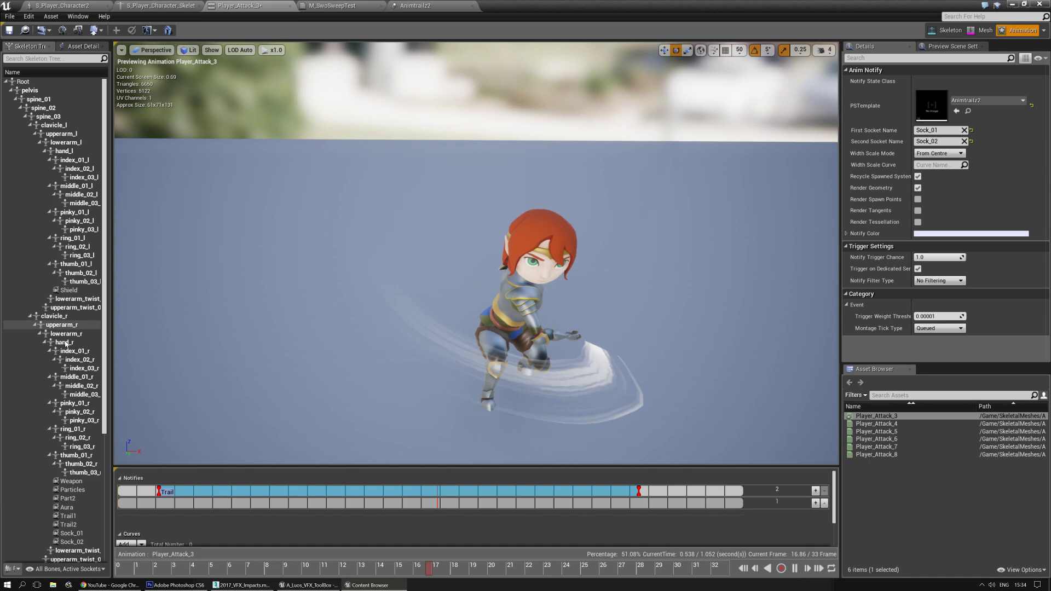
Move Sock_02 in close to the right hand's fingertips on the skeleton and preview the trail on Player_Attack_3
click(141, 7)
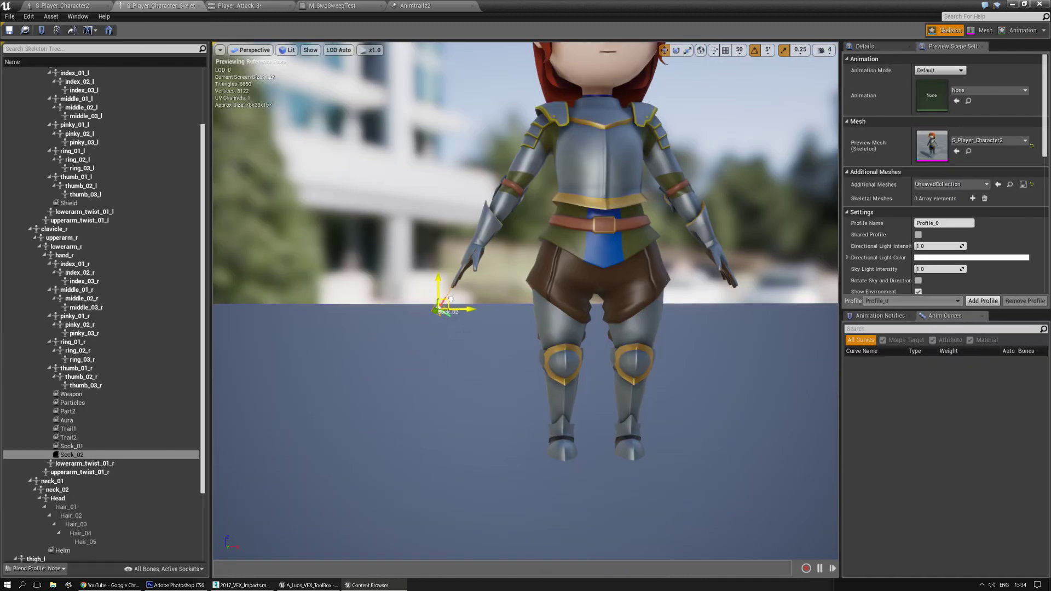
click(263, 6)
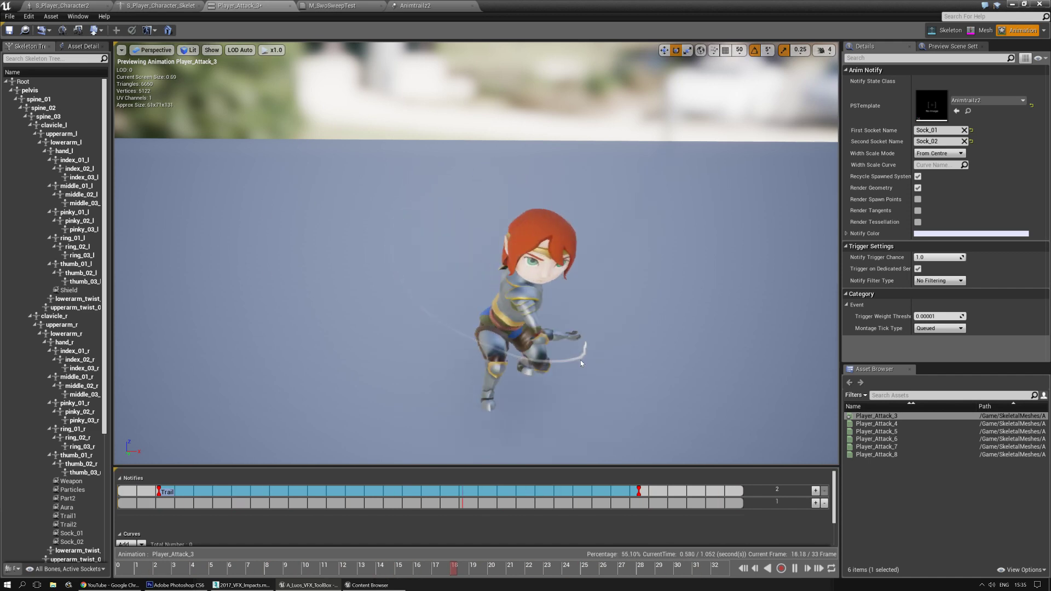
Move Sock_02 far out from the right hand, diagonally down and away, and preview the trail on Player_Attack_3
click(160, 6)
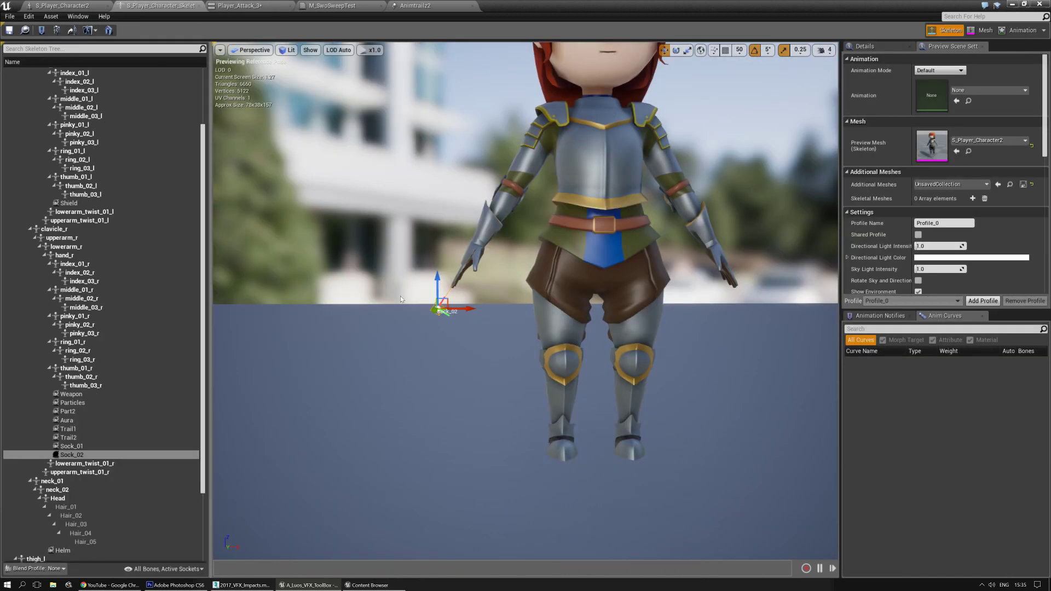
drag(445, 301, 334, 464)
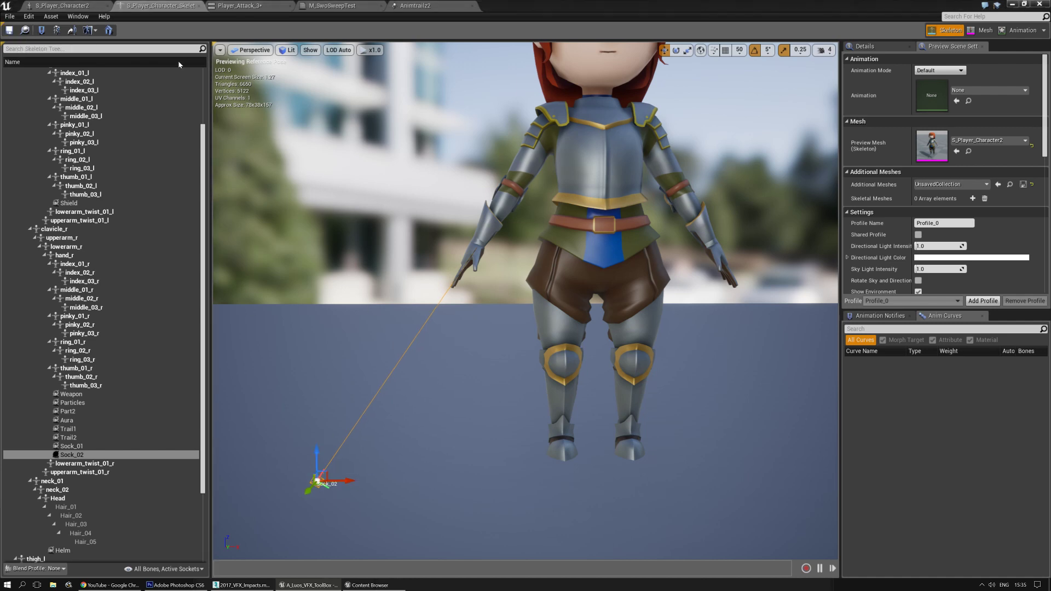
click(267, 8)
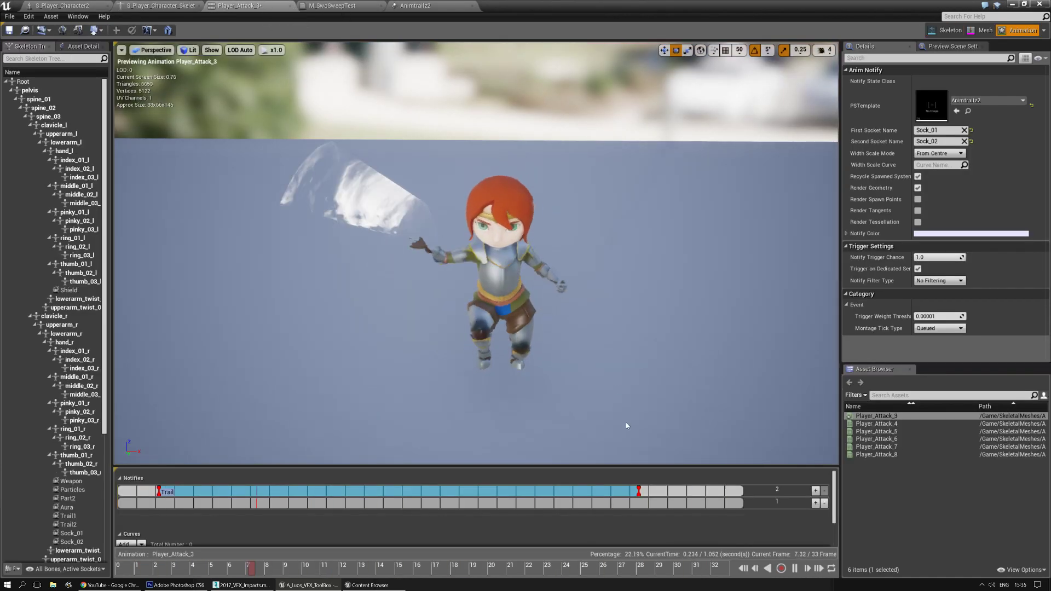
Shorten the Trail notify to run from about frame 6.5 to about frame 17.5, around the swing
drag(638, 491, 450, 491)
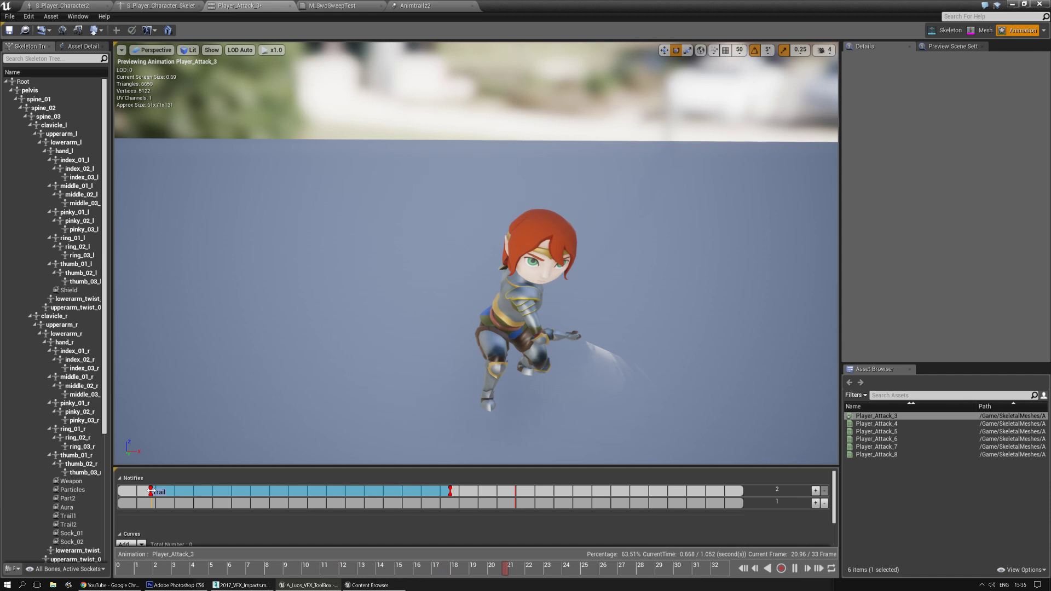
drag(152, 491, 241, 492)
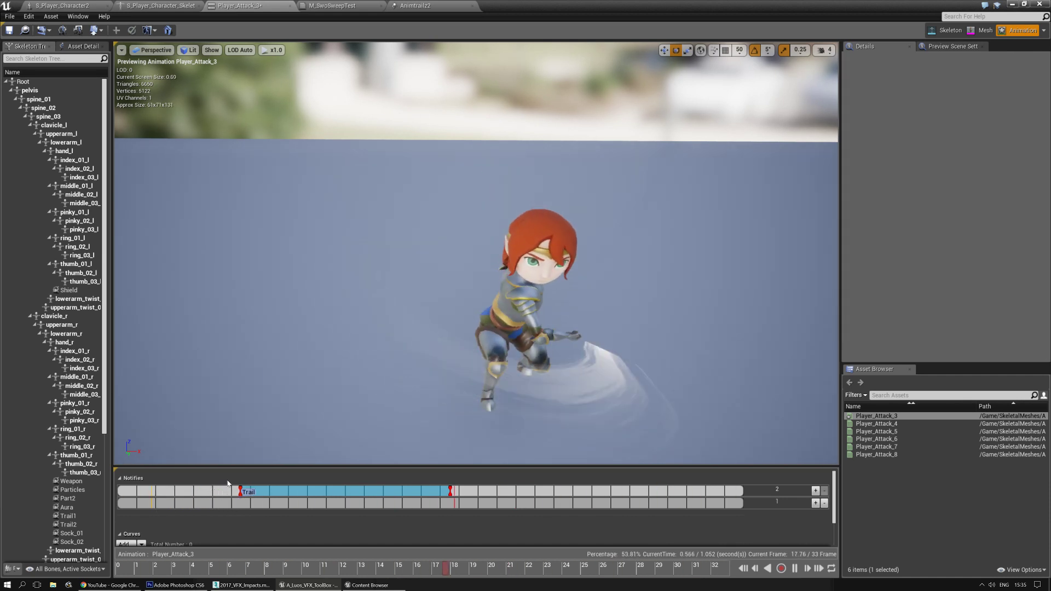